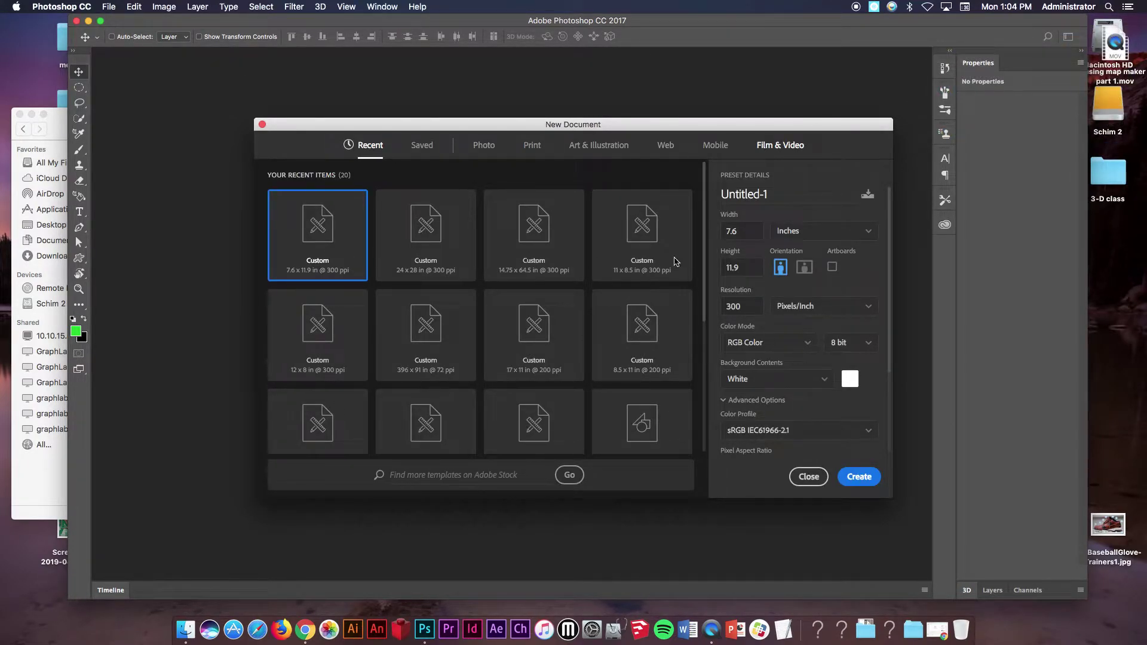
Step: Create a white Untitled-1 document, 7.6 × 11.9 inches at 300 ppi
left_click(745, 237)
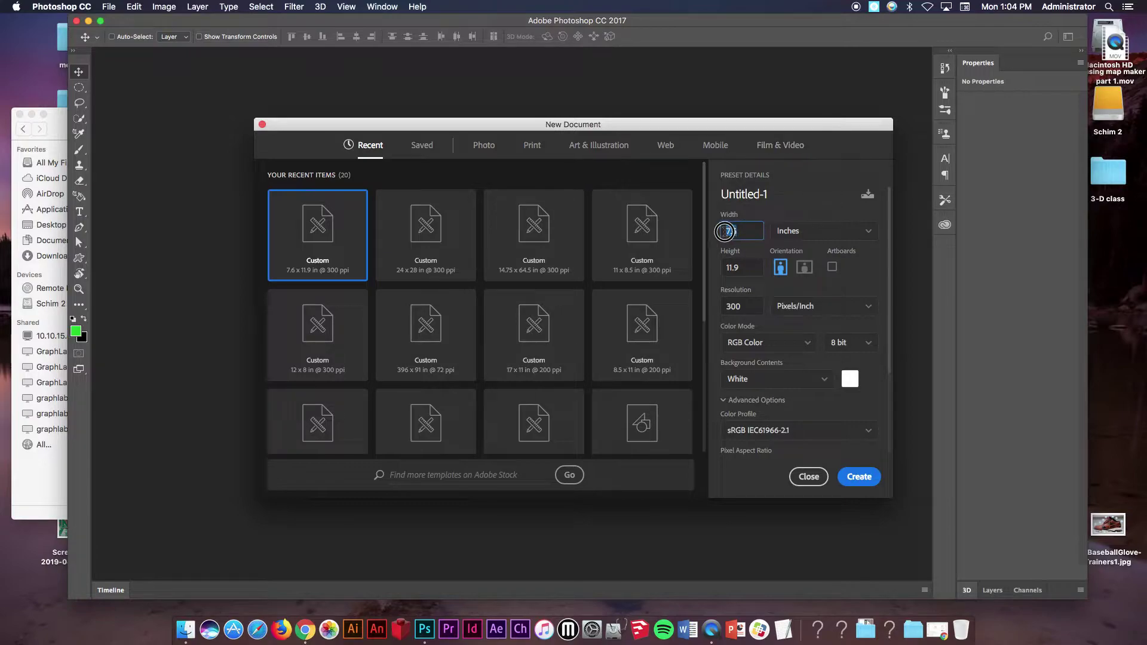
left_click(745, 269)
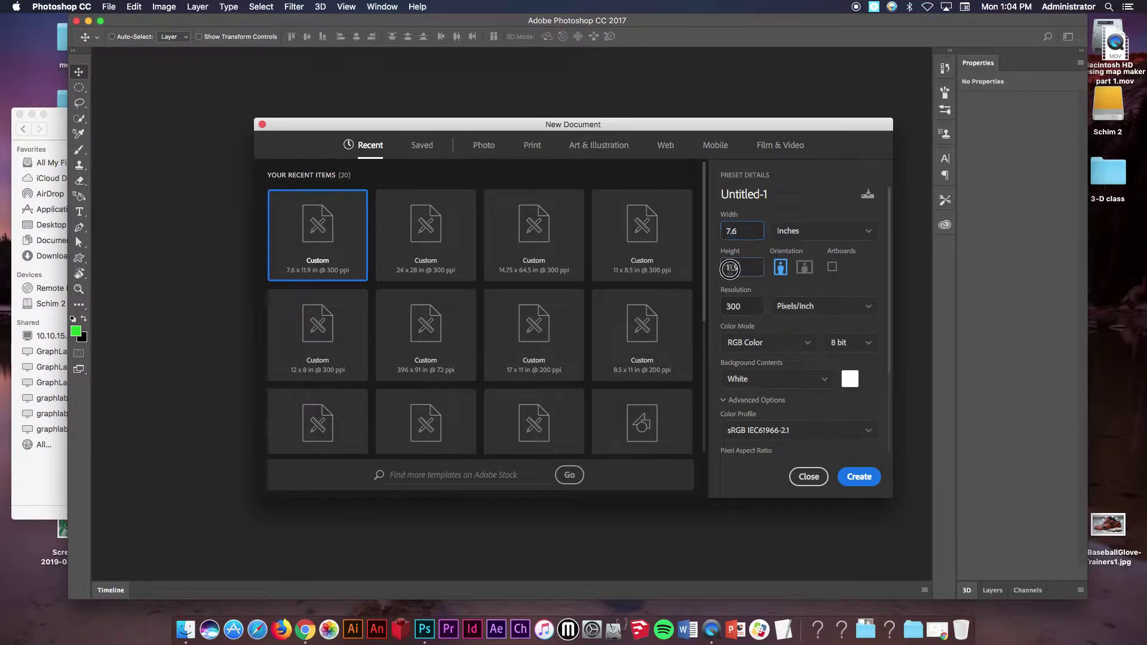
left_click(749, 303)
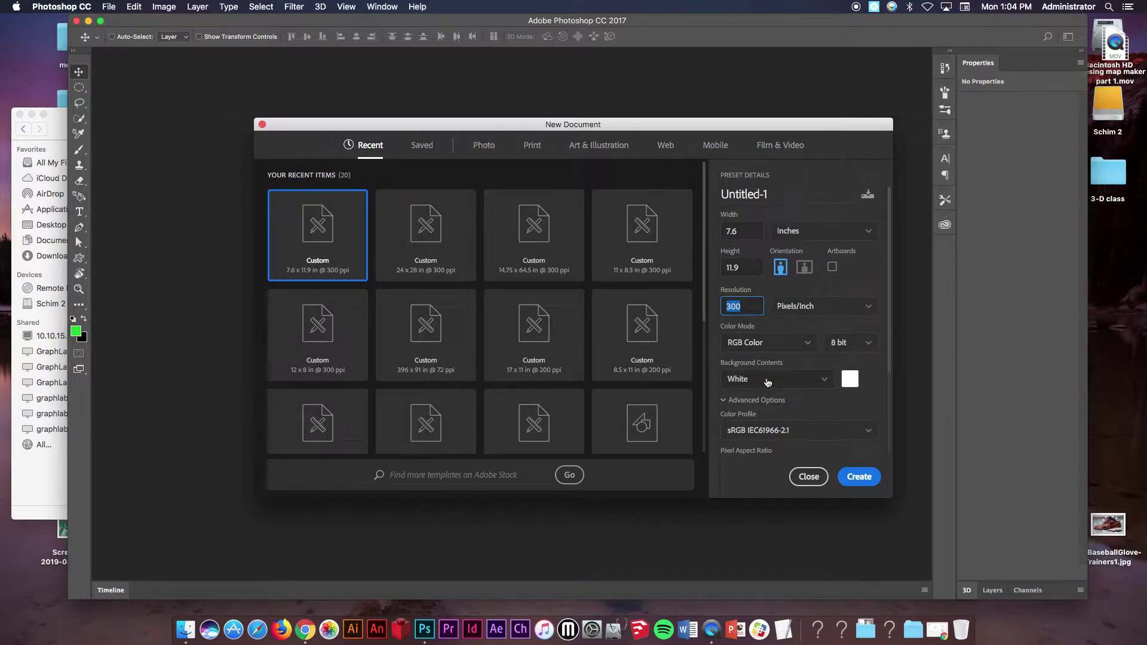
left_click(859, 476)
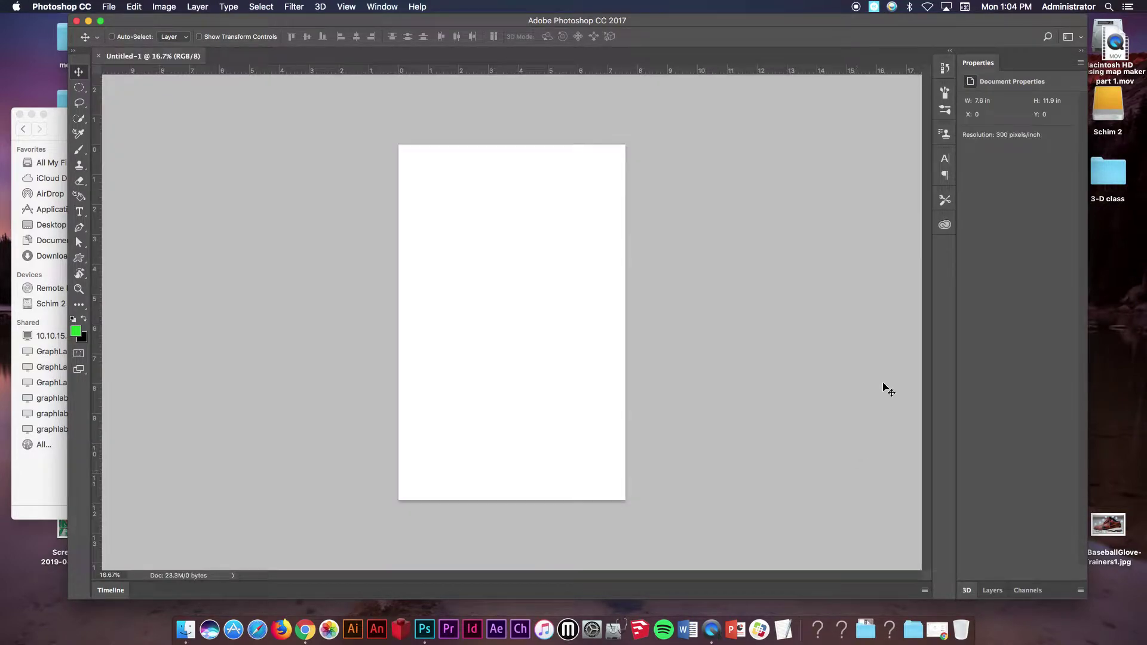
Step: Show the Layers panel and float it free of the dock
left_click(376, 7)
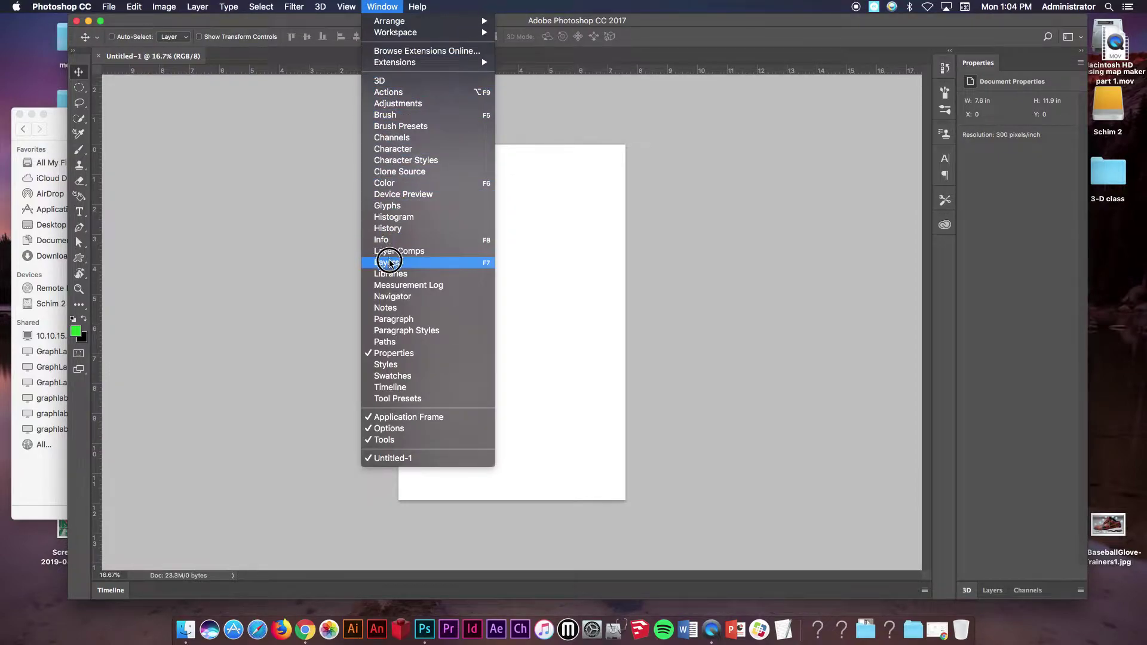
left_click(389, 262)
left_click_drag(980, 393, 681, 140)
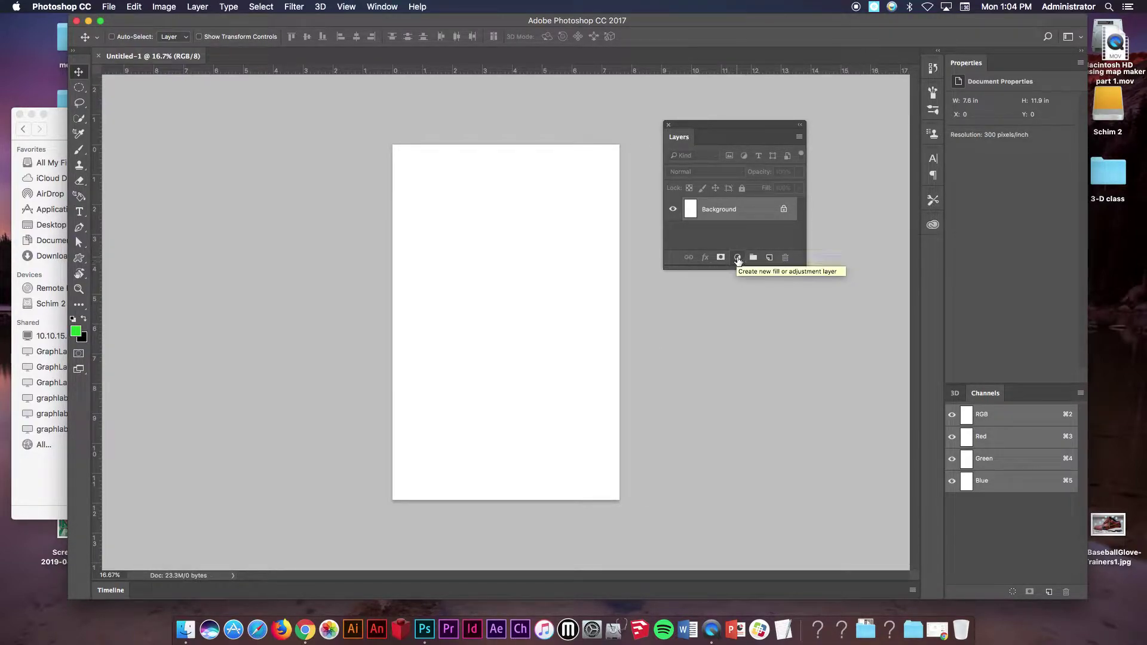
Step: Add a trial green Solid Color fill layer, then delete Color Fill 1
left_click(738, 259)
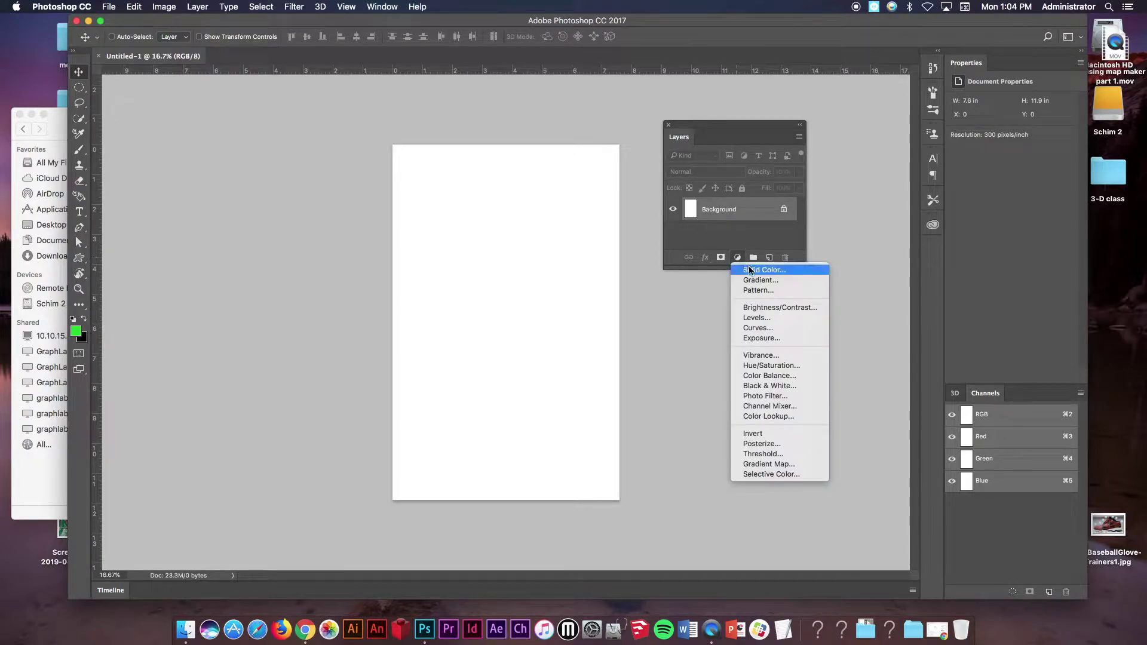
left_click(752, 271)
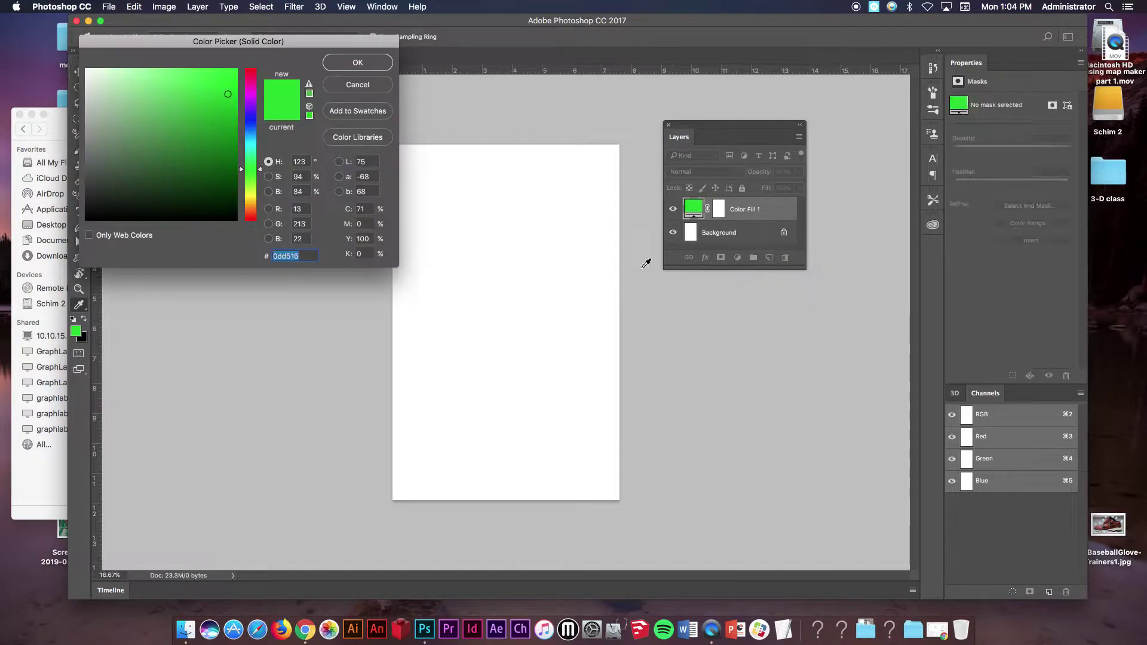
left_click_drag(238, 110, 233, 70)
left_click(357, 62)
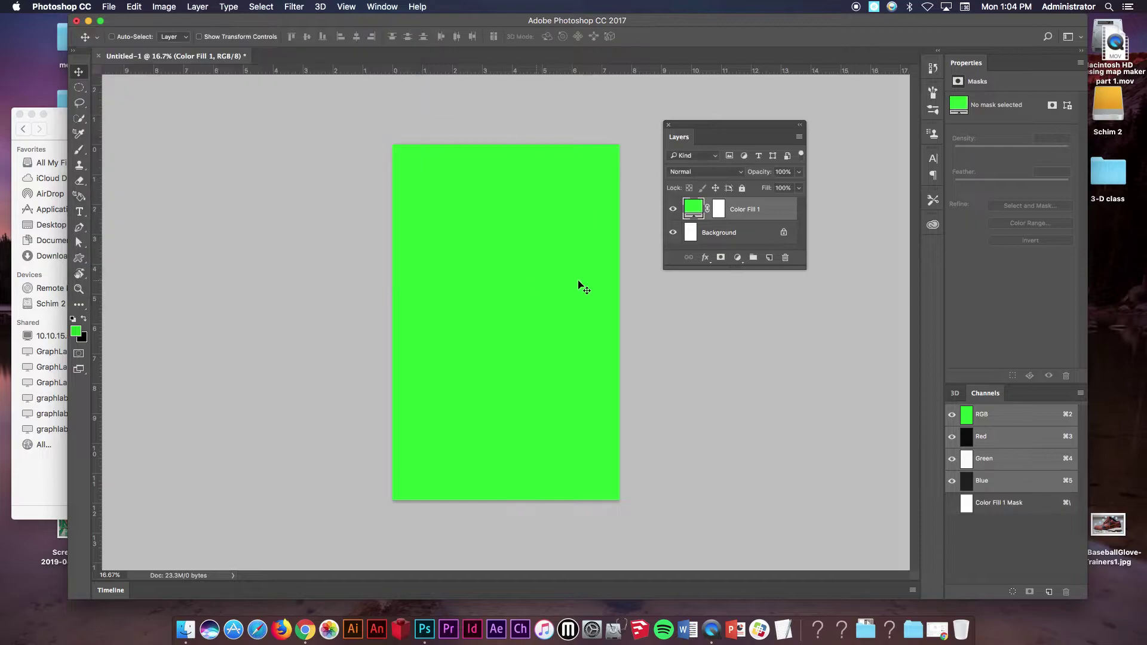
left_click_drag(752, 216, 750, 327)
Step: Add a Gradient Fill layer and load the Blue, Yellow, Blue preset gradient
left_click(738, 320)
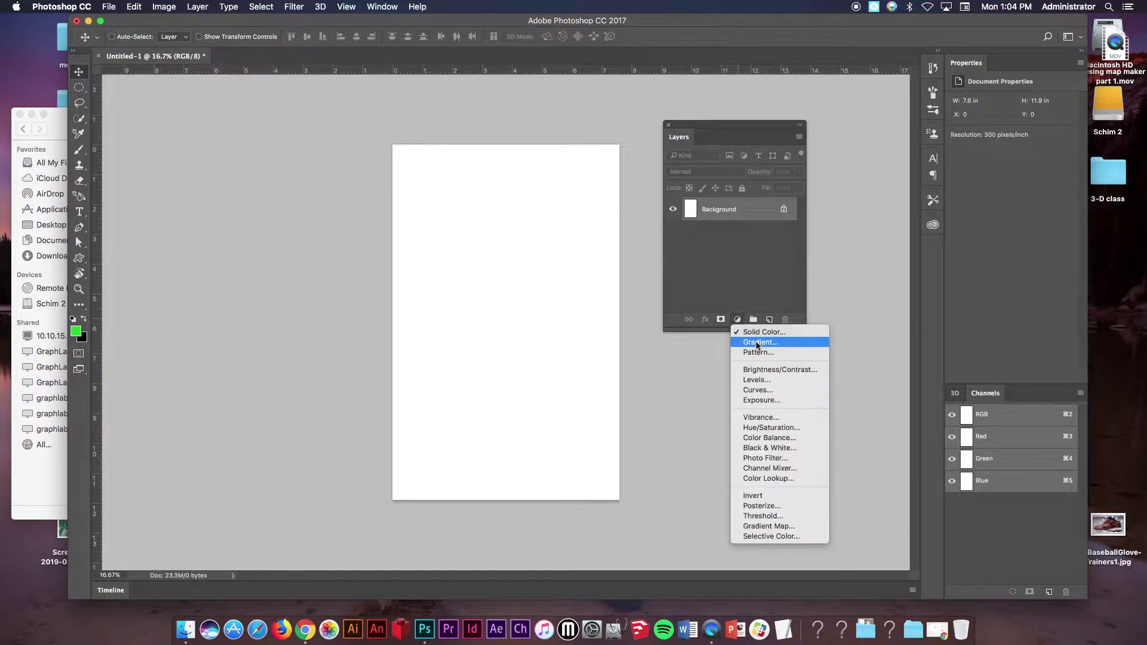
left_click(756, 341)
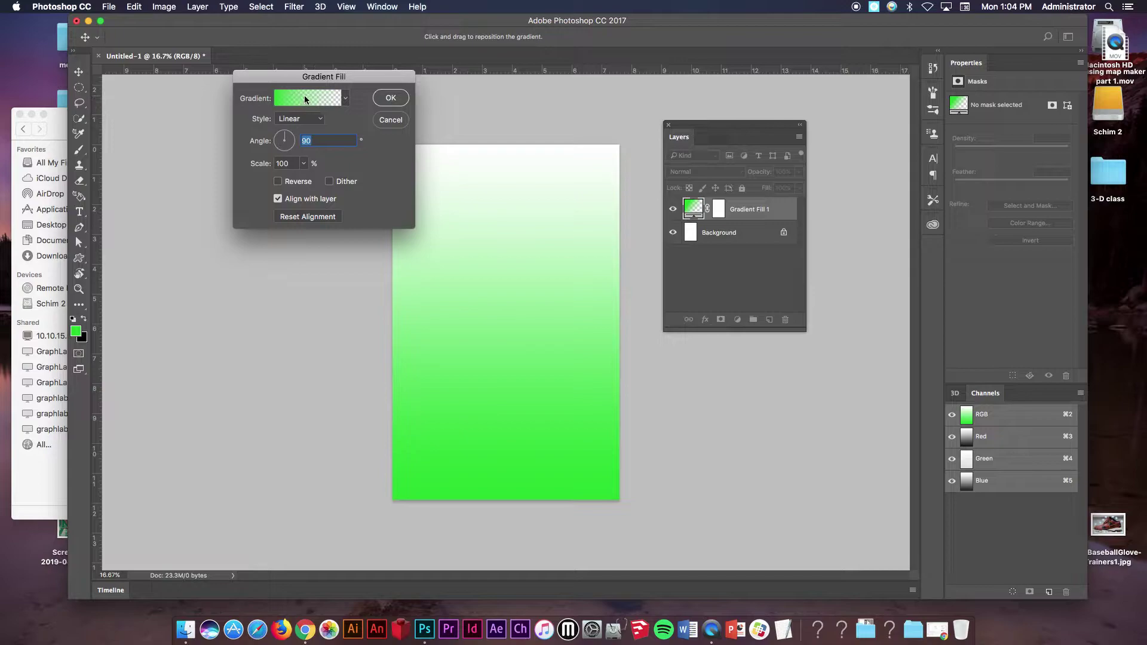
left_click(306, 100)
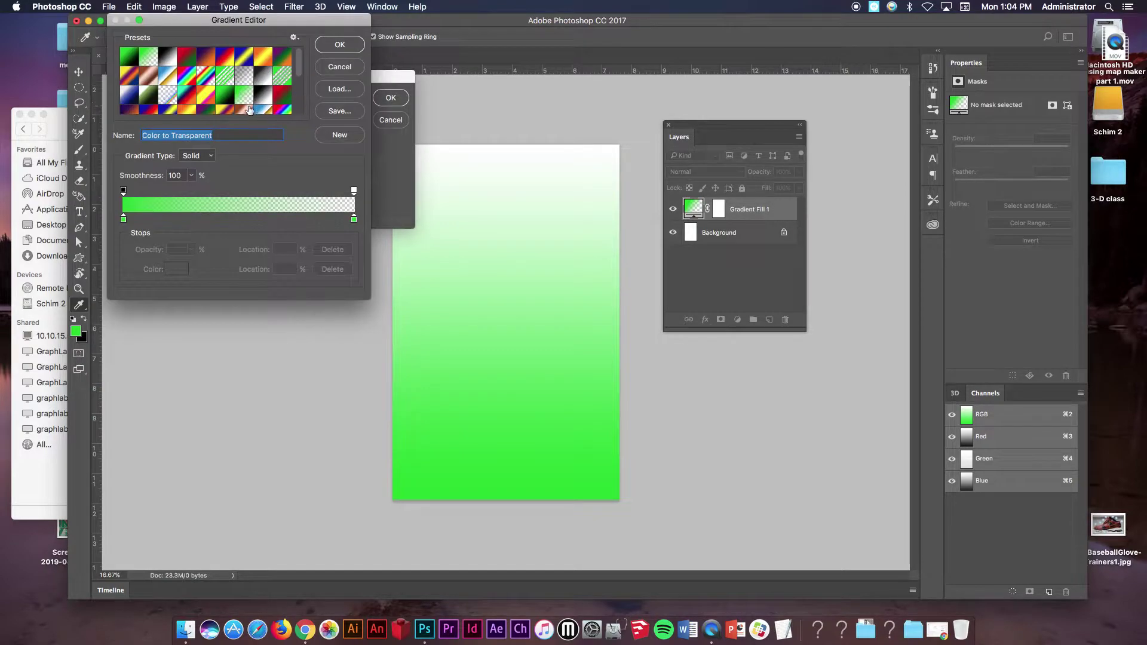
left_click(250, 109)
left_click(263, 109)
left_click(282, 109)
left_click(251, 61)
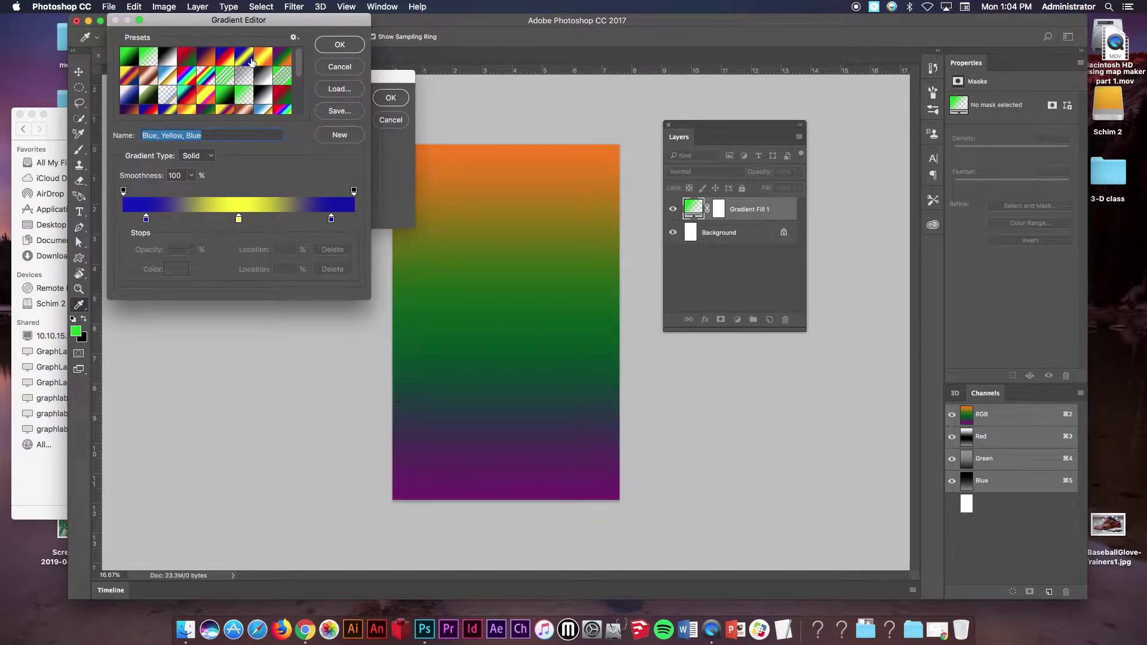
Step: Rearrange the gradient stops to orange, yellow and blue, and accept the gradient
mouse_move(148, 222)
left_mouse_down()
mouse_move(128, 221)
mouse_move(179, 225)
mouse_move(157, 242)
left_mouse_up()
left_click_drag(236, 219, 236, 239)
left_click(136, 219)
left_click(174, 219)
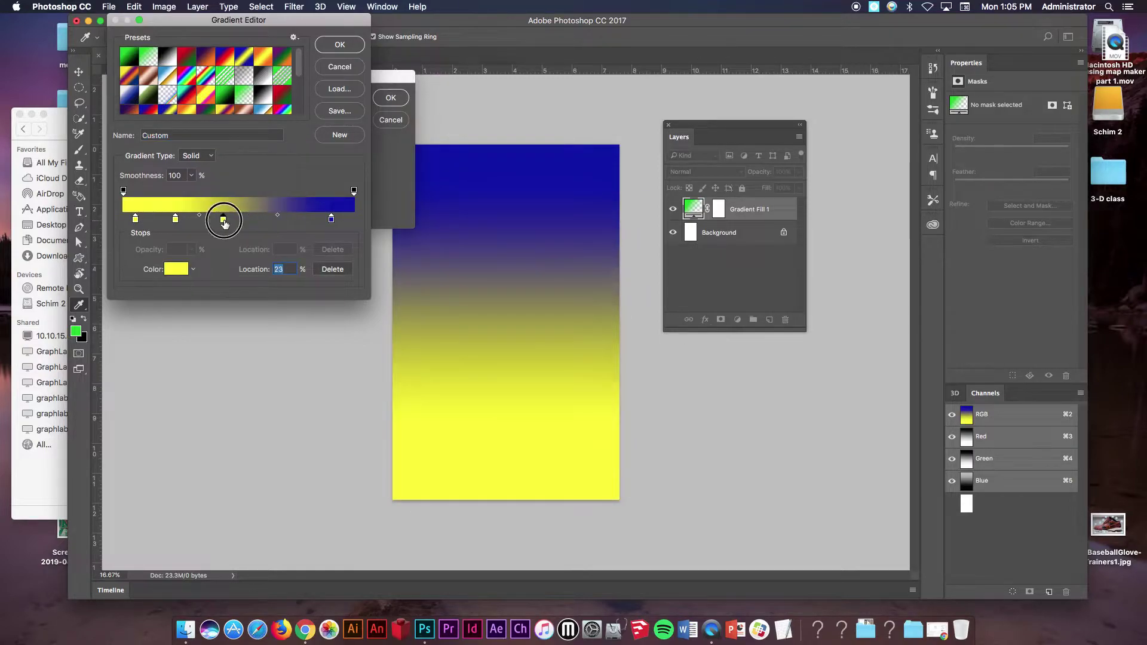
left_click(223, 219)
double_click(136, 219)
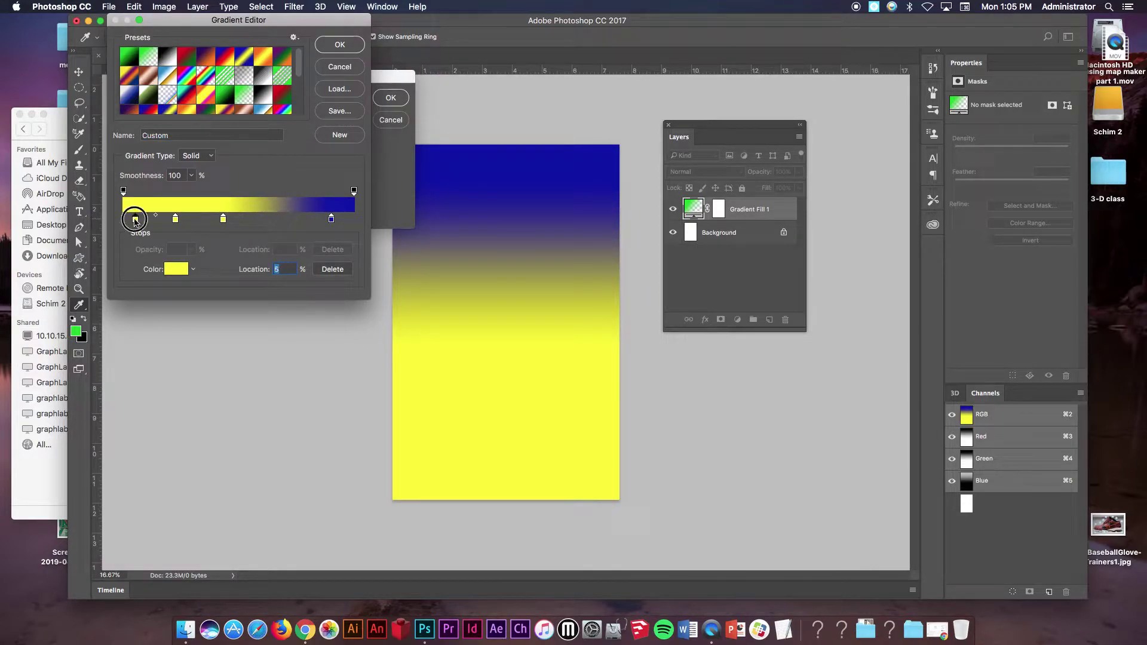
left_click(250, 207)
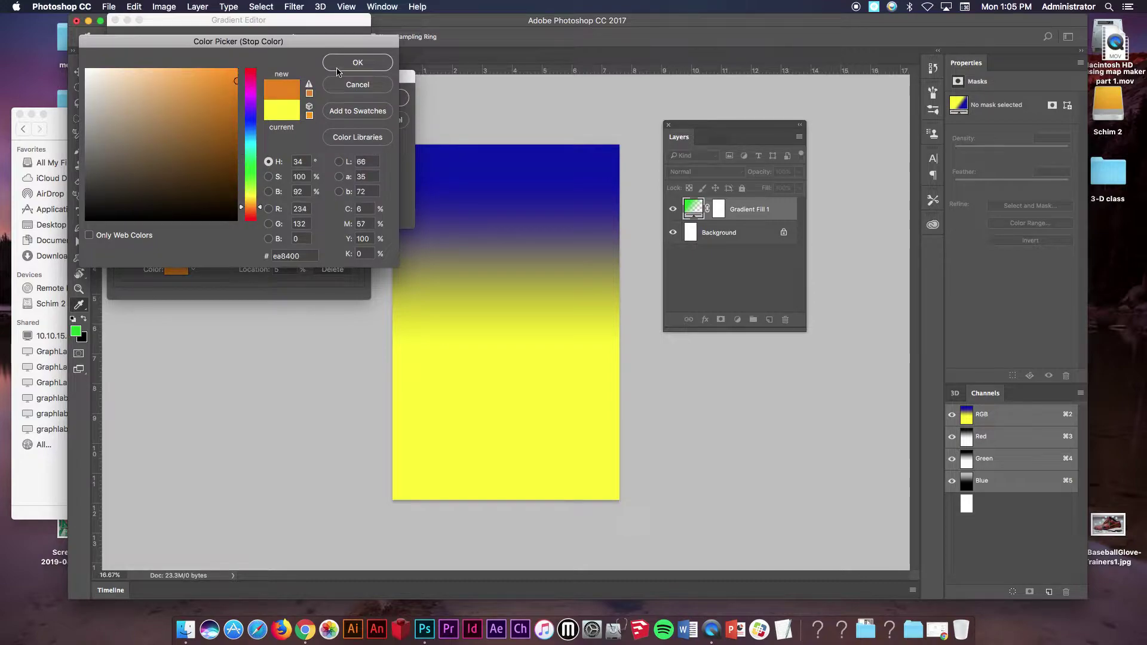
left_click(357, 62)
left_click(340, 46)
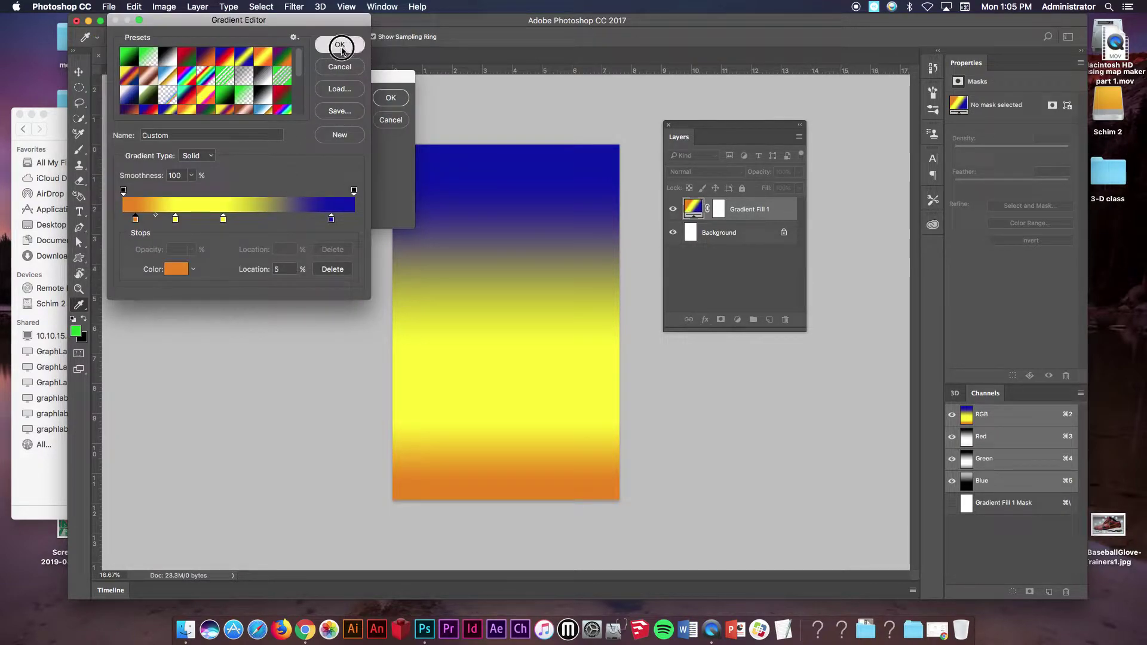
left_click_drag(335, 78, 261, 76)
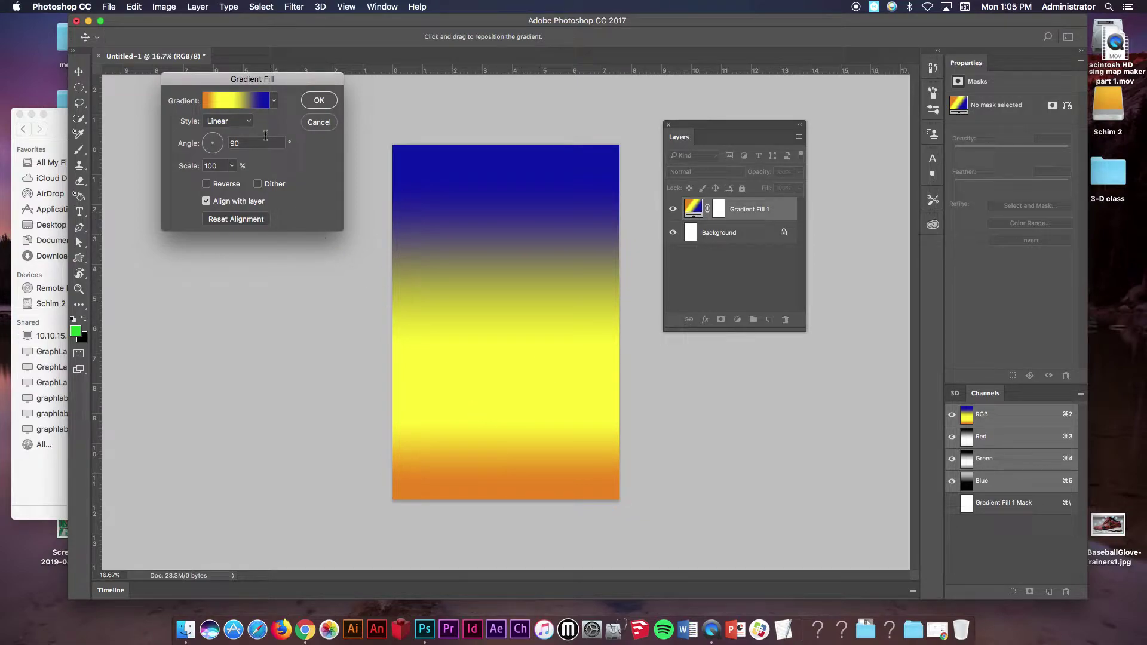
Step: Switch the gradient fill style from Linear to Diamond
left_click_drag(240, 79, 286, 133)
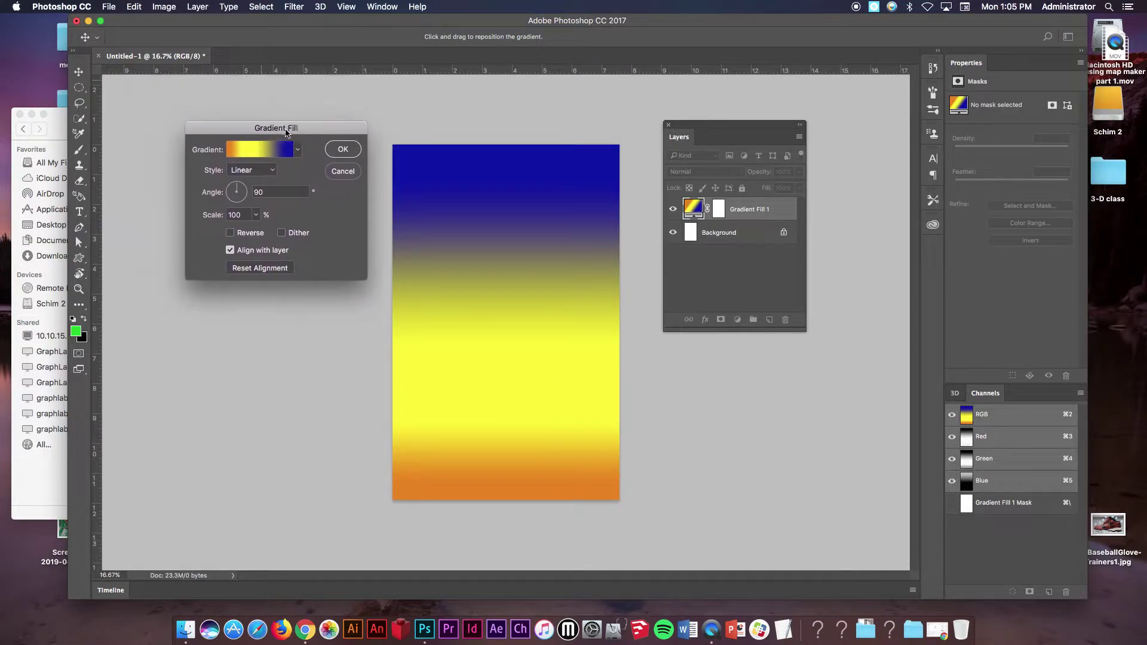
left_click(261, 171)
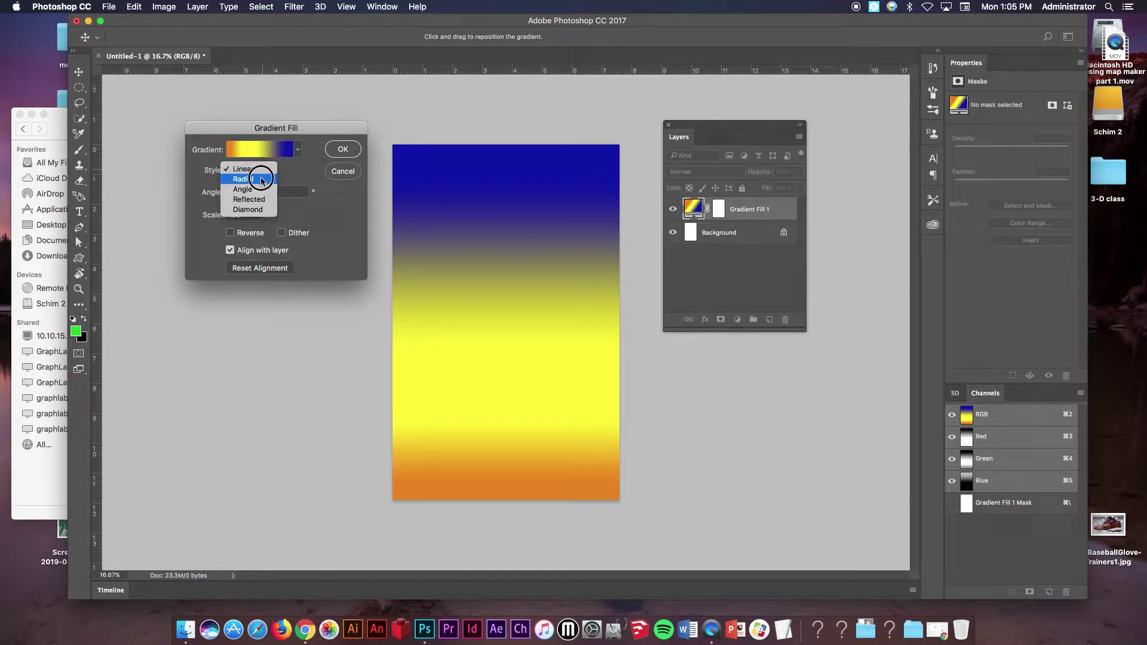
left_click(261, 179)
left_click(261, 173)
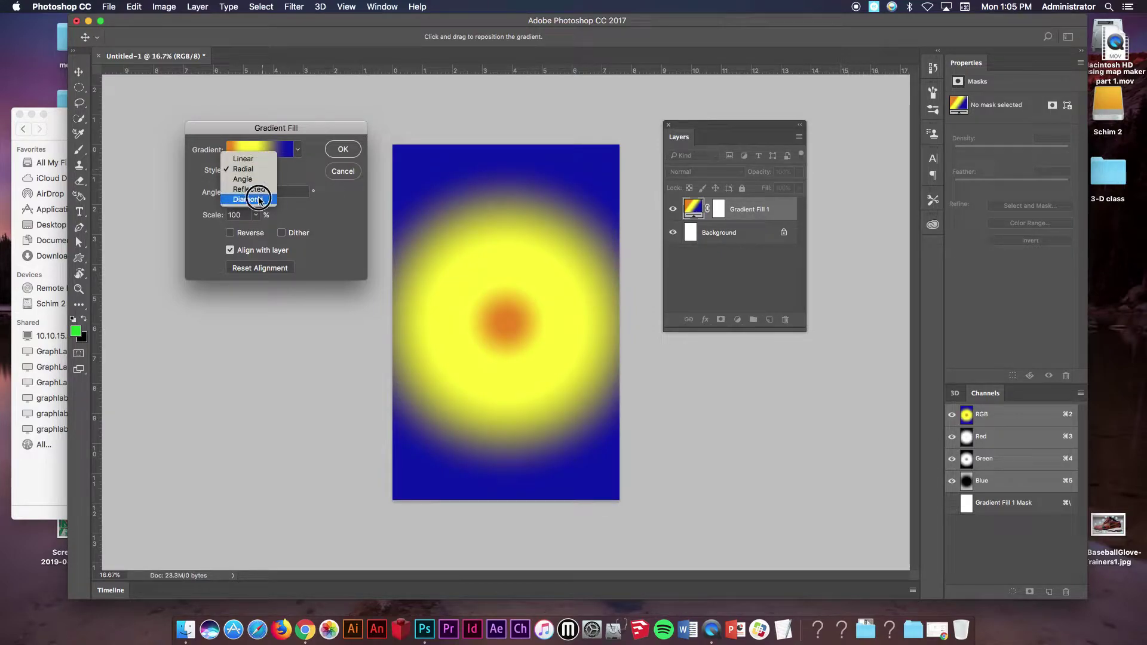
left_click(265, 202)
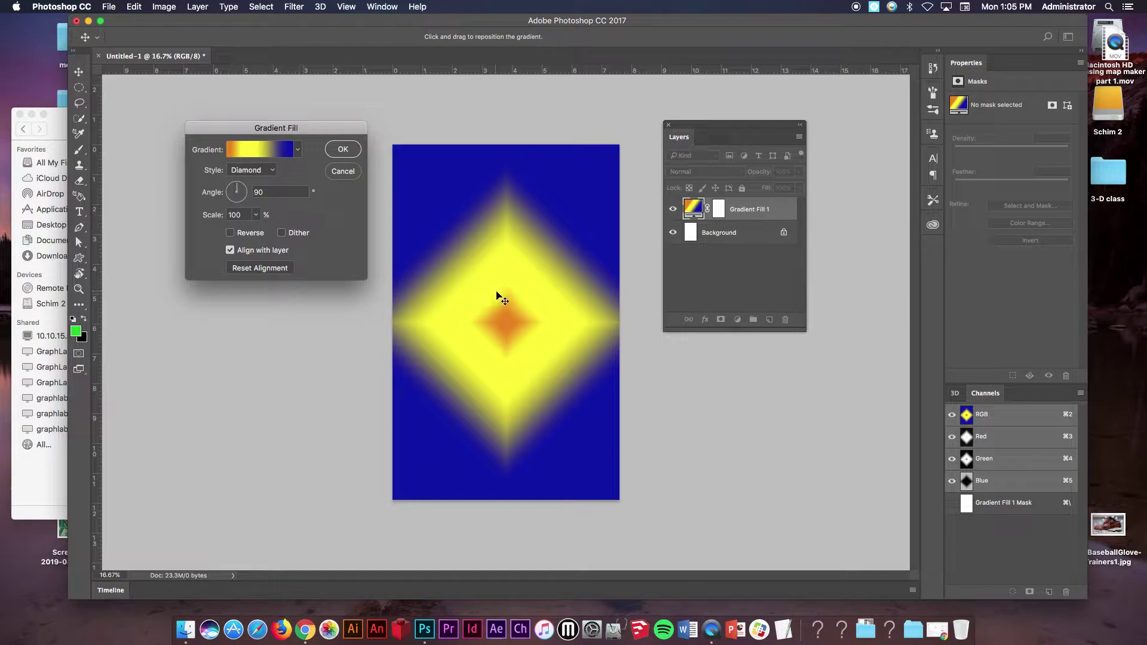
Step: Shift the diamond up the page, scale it to 286% without Reverse, and apply
left_click_drag(514, 280, 509, 196)
left_click(256, 214)
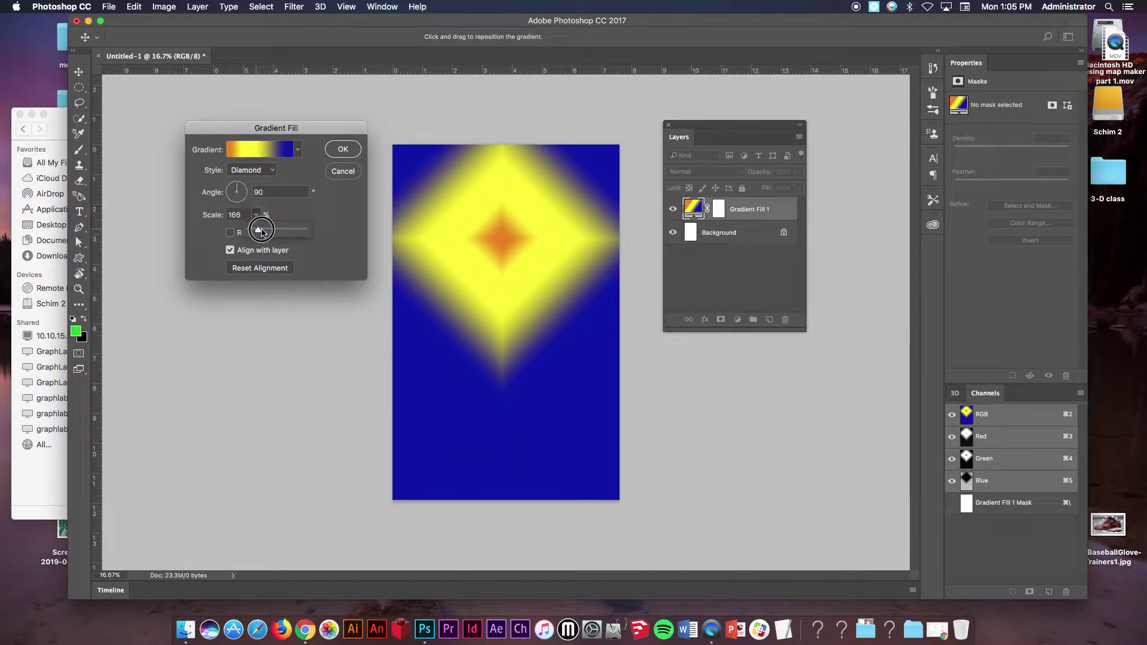
left_click_drag(251, 230, 266, 232)
left_click(230, 232)
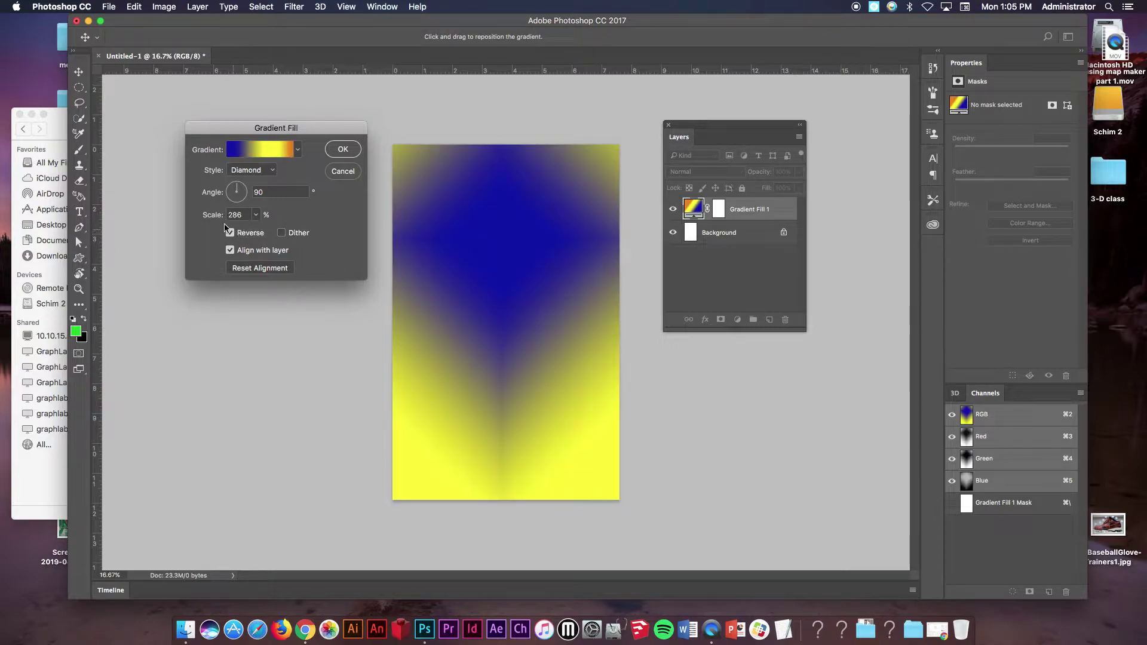
left_click(231, 233)
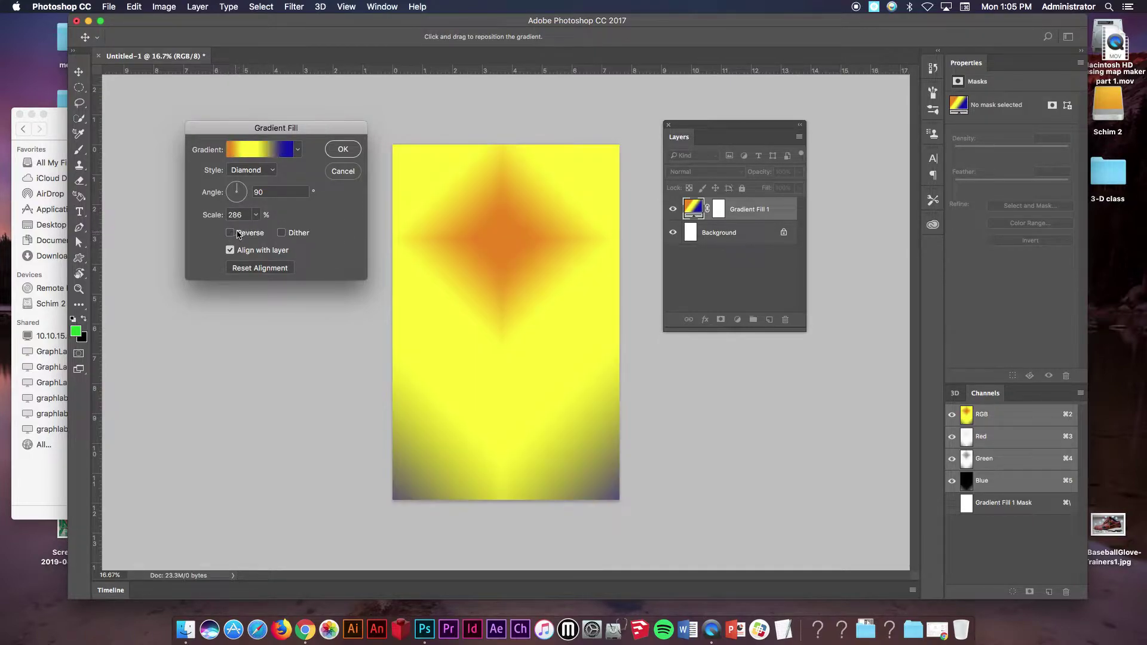
left_click(342, 149)
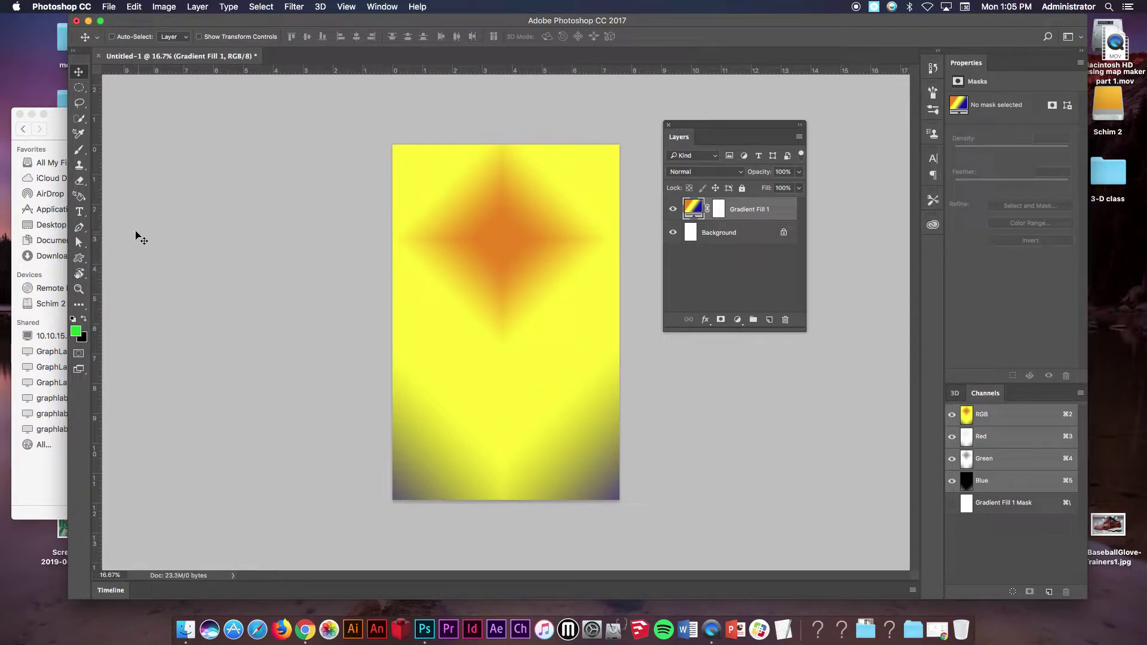
Step: Type the tagline TOASTED RICE CLUSTERS and set it to 16 pt
left_click(81, 214)
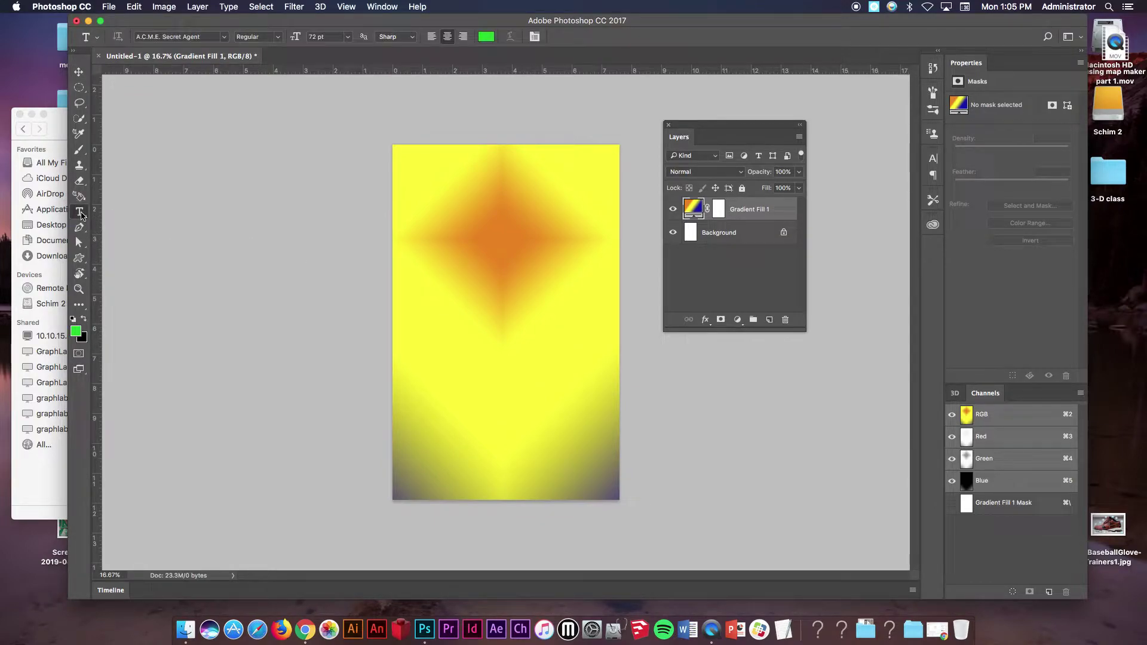
left_click(492, 287)
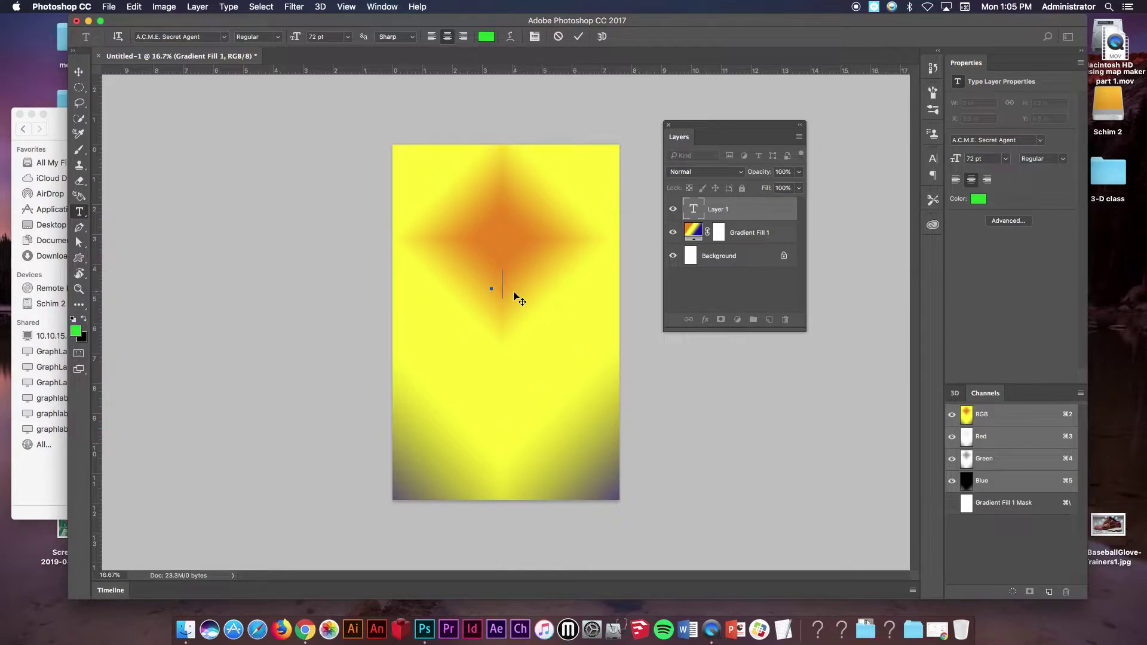
type("TOASTED RIC")
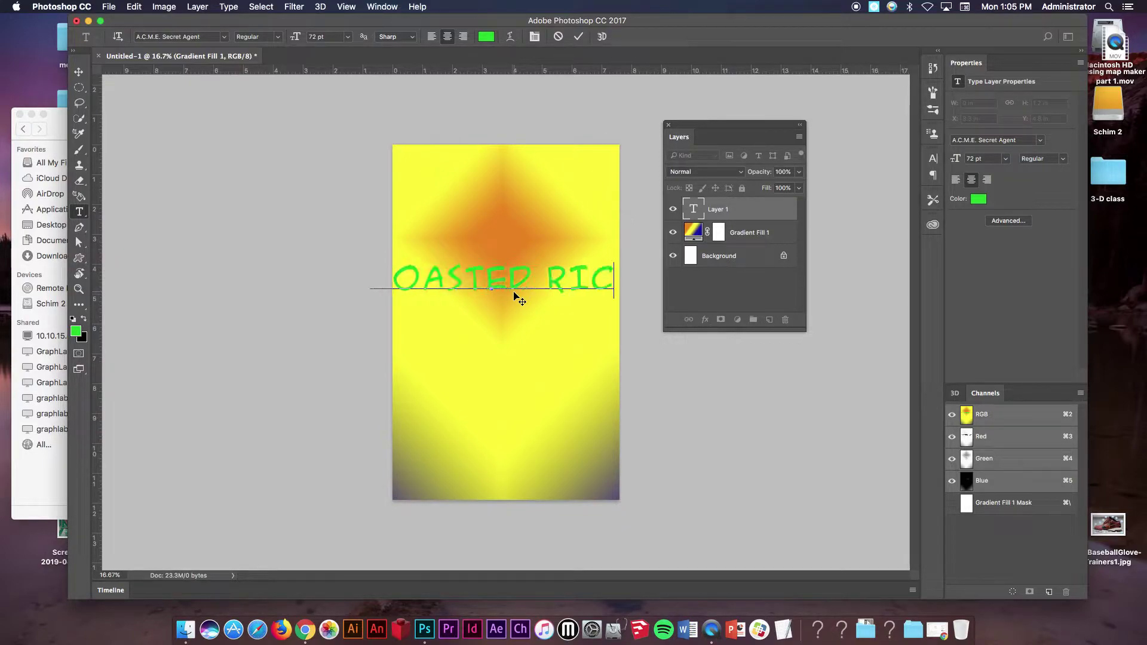
type("E CLU")
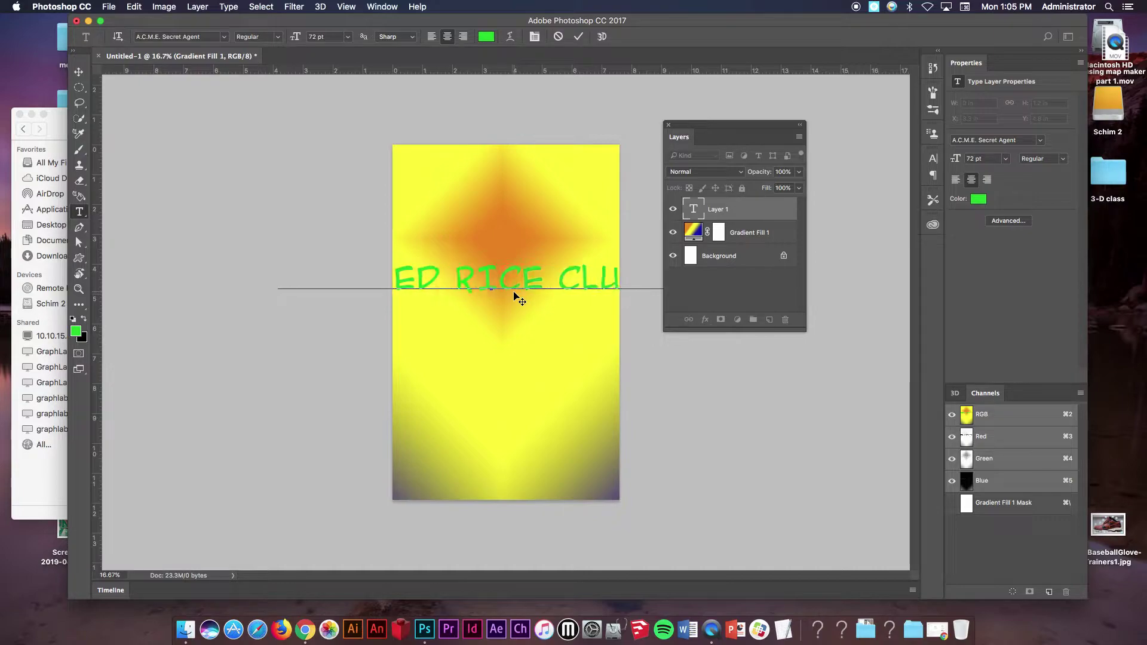
type("S")
triple_click(480, 278)
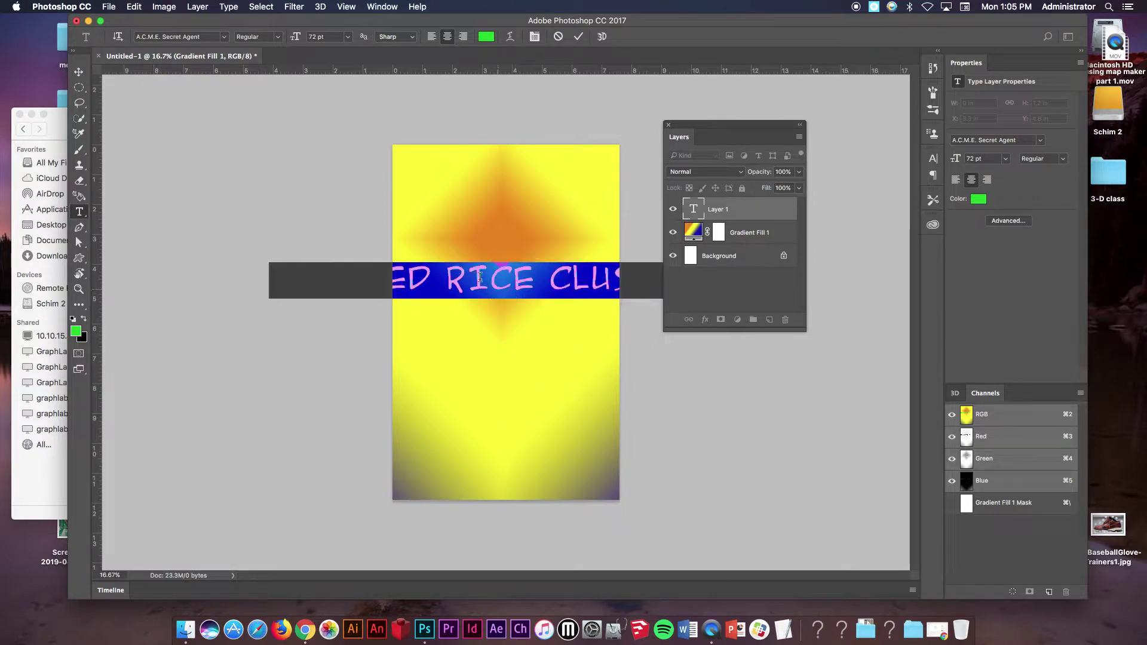
left_click(347, 39)
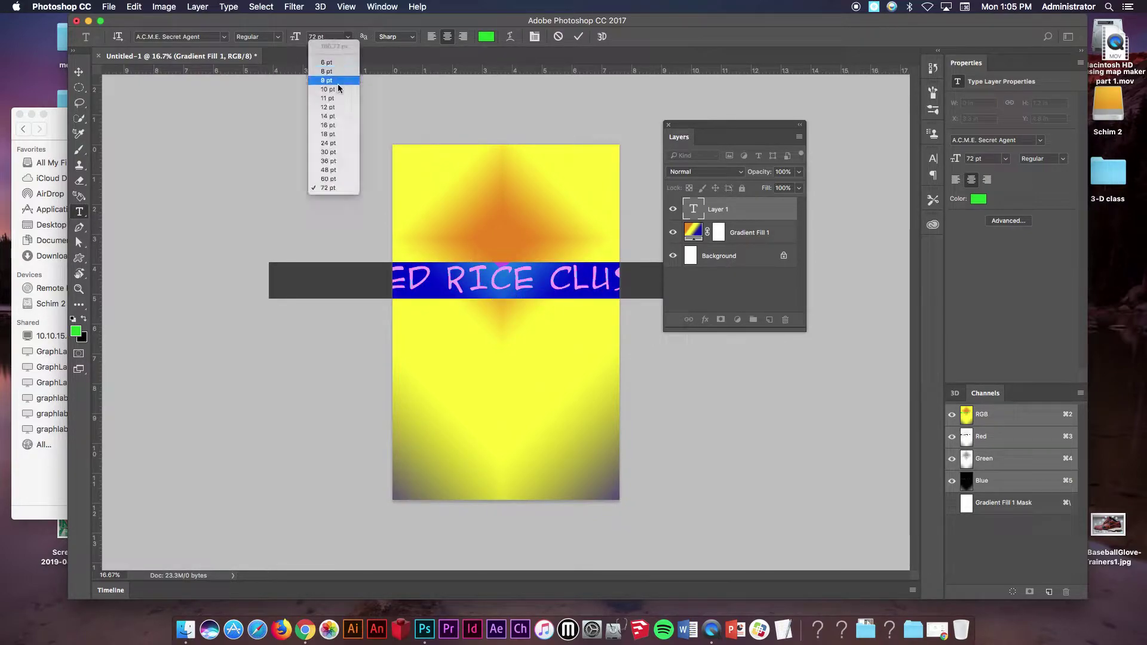
left_click(335, 128)
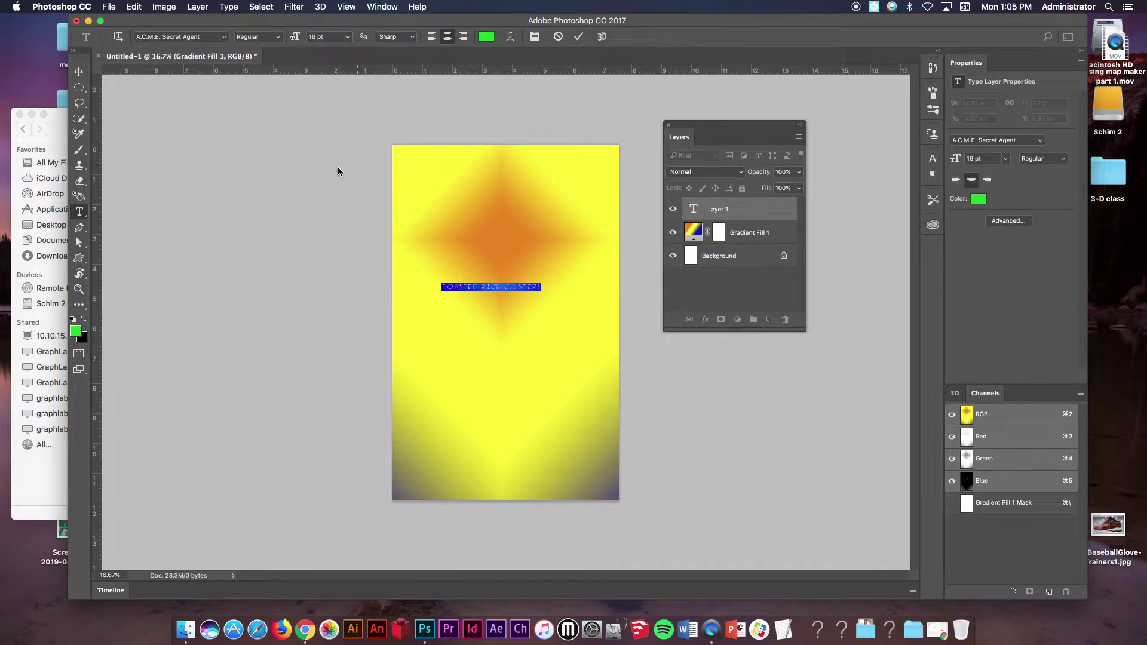
left_click(78, 72)
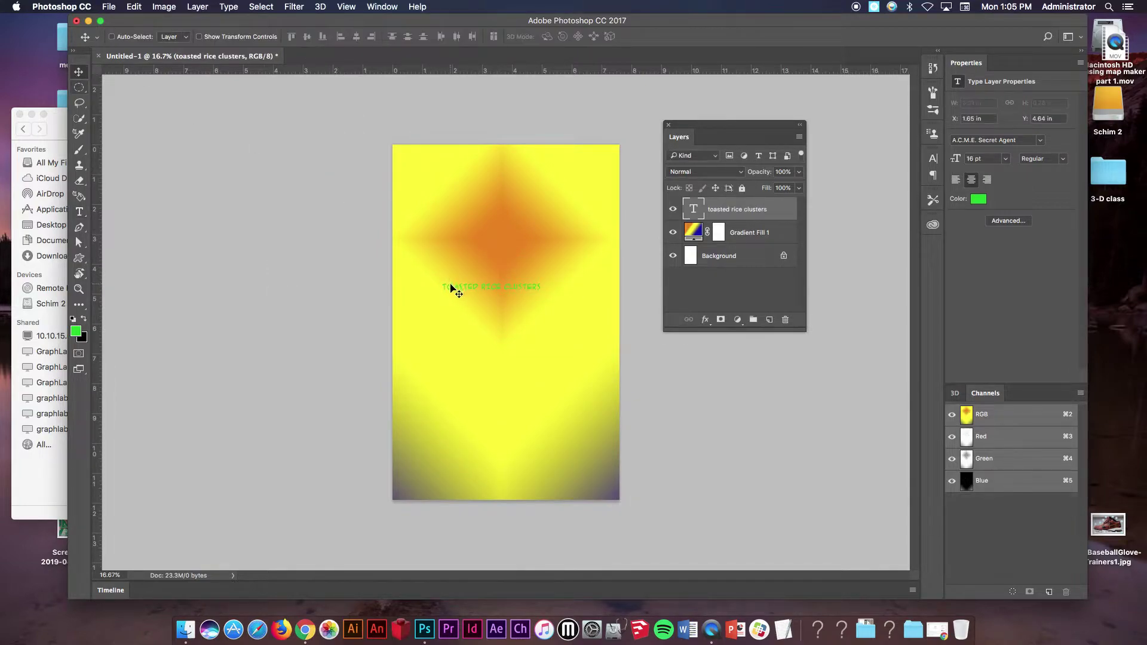
Step: Move the tagline onto the diamond's upper right and select its text
left_click_drag(452, 287, 516, 208)
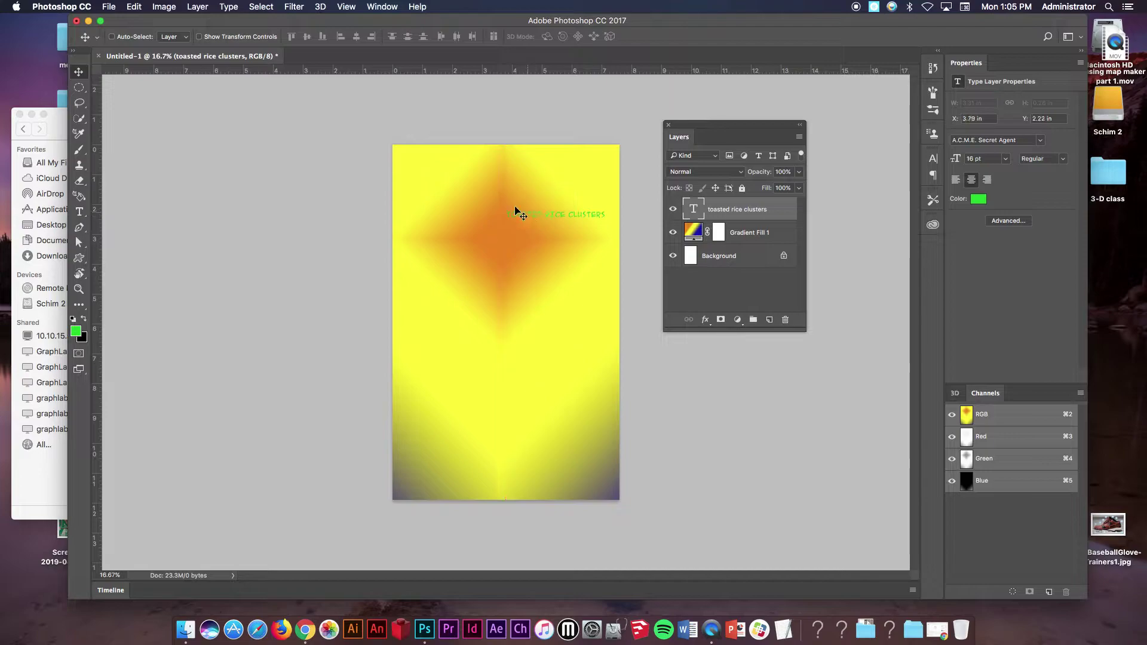
scroll(504, 199, "up", 3)
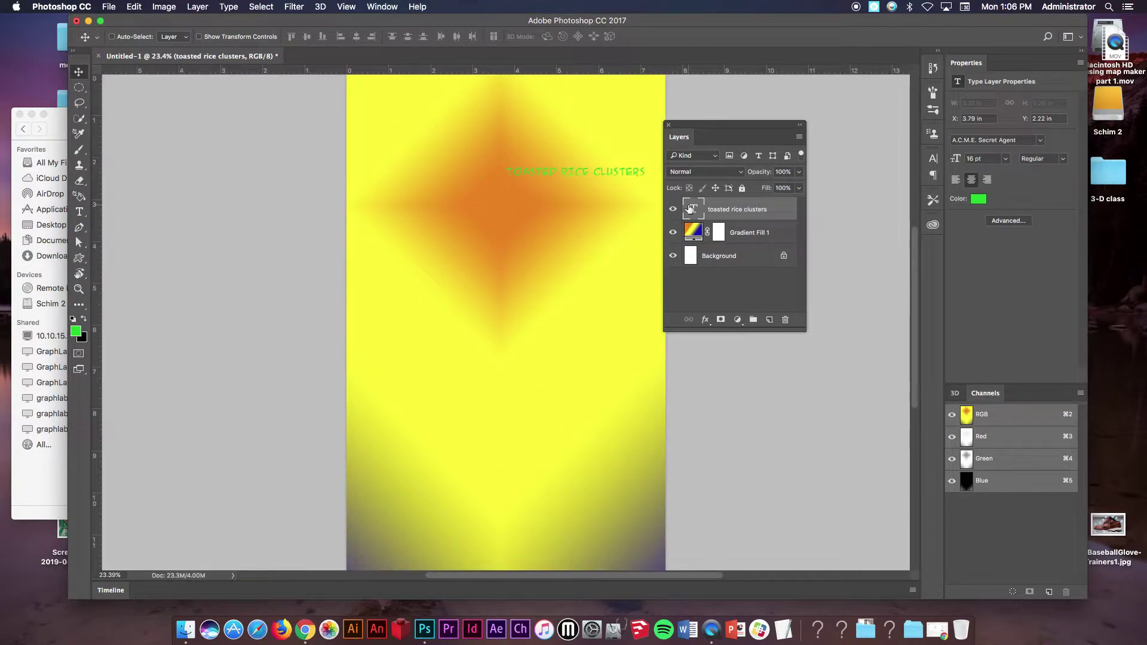
double_click(691, 208)
Step: Set the tagline text colour to black and commit the edit
left_click(486, 36)
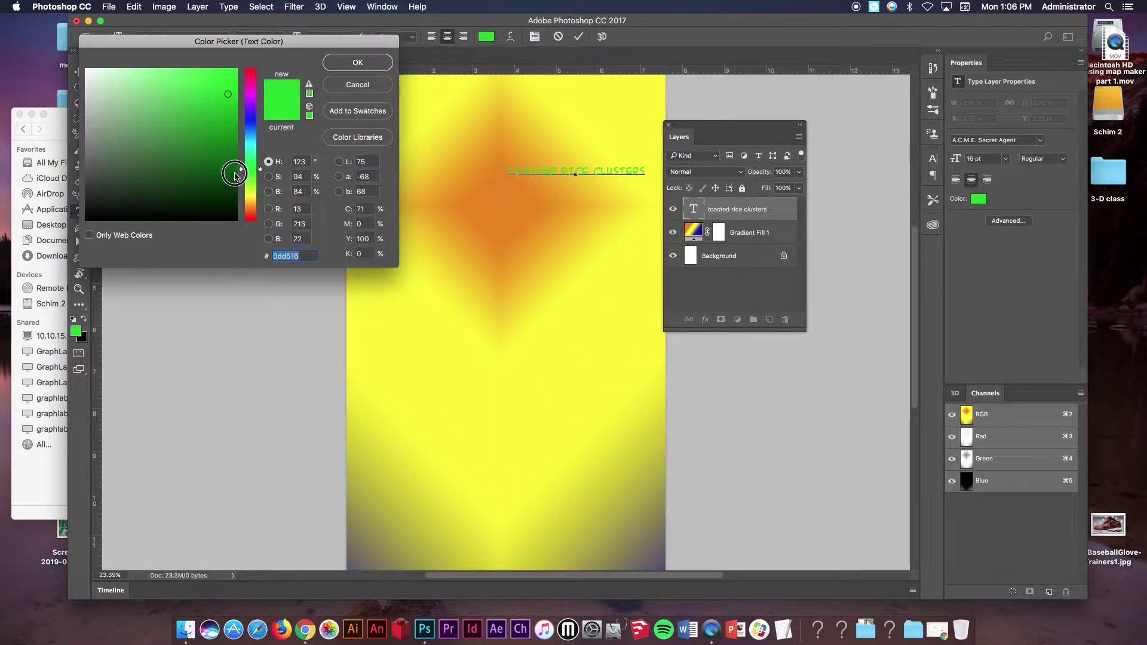
left_click_drag(249, 174, 250, 219)
left_click(237, 219)
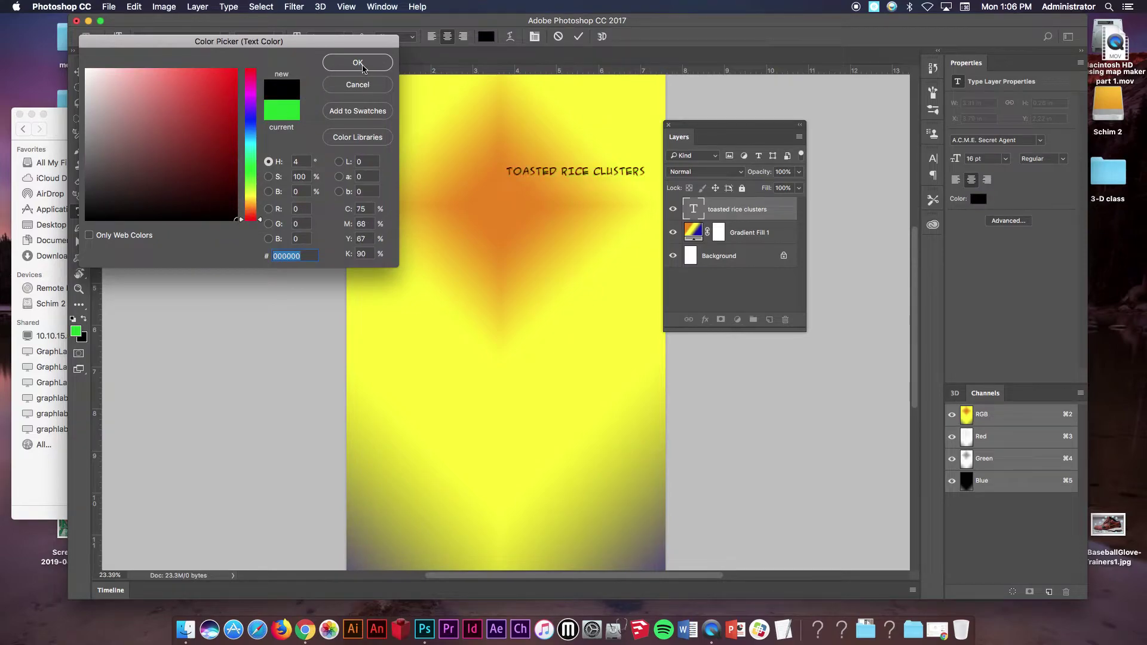
left_click(358, 63)
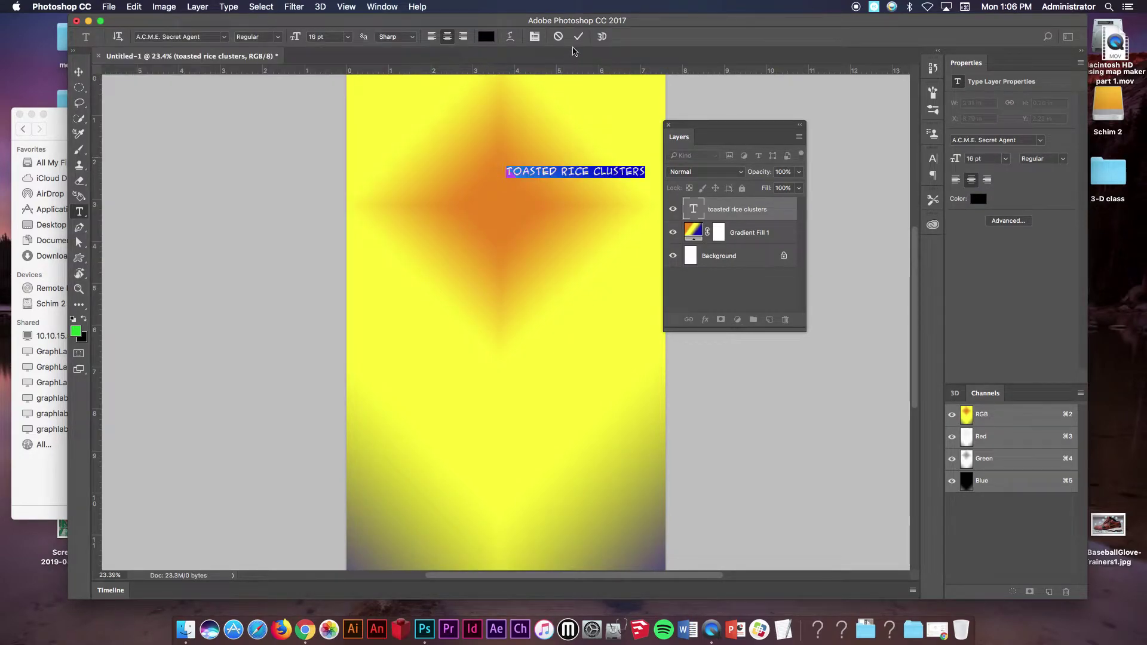
left_click(578, 36)
key("v")
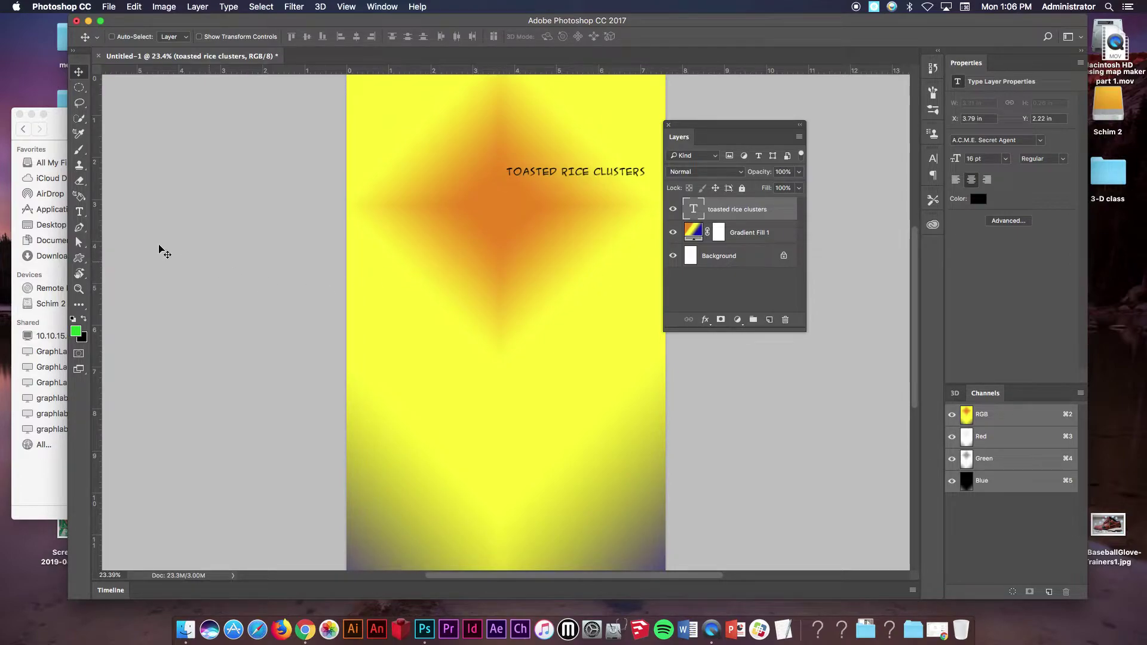
Step: Type CHEX left of the diamond in Armor Piercing at 137 pt
left_click(79, 212)
left_click(432, 275)
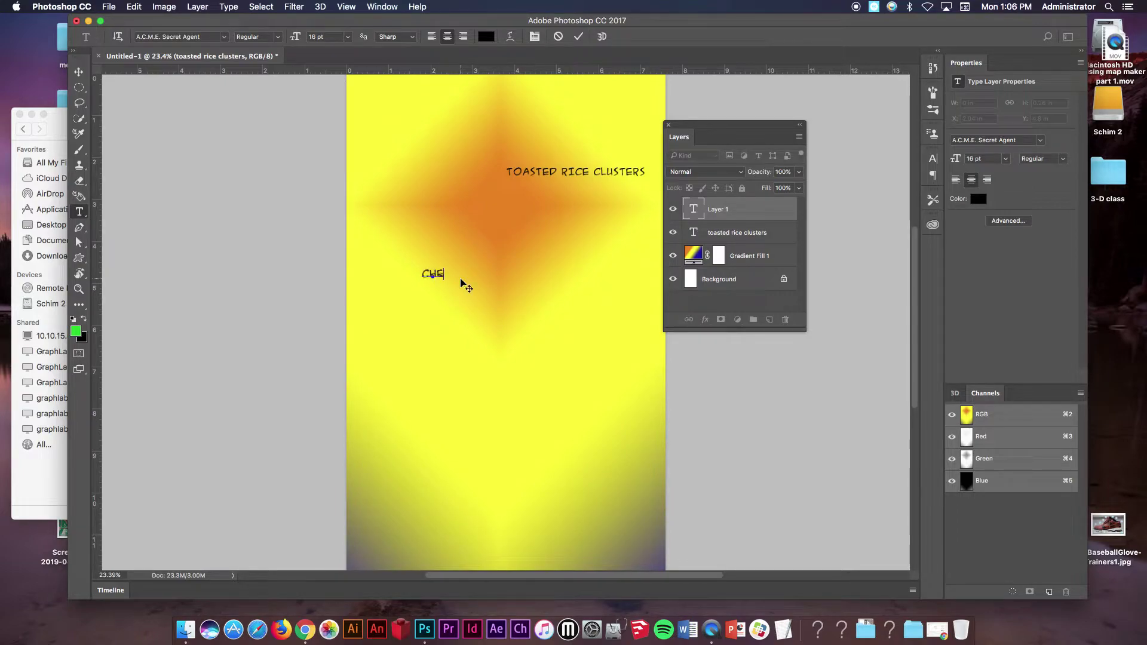
type("Chex")
left_click_drag(447, 275, 404, 261)
left_click(226, 38)
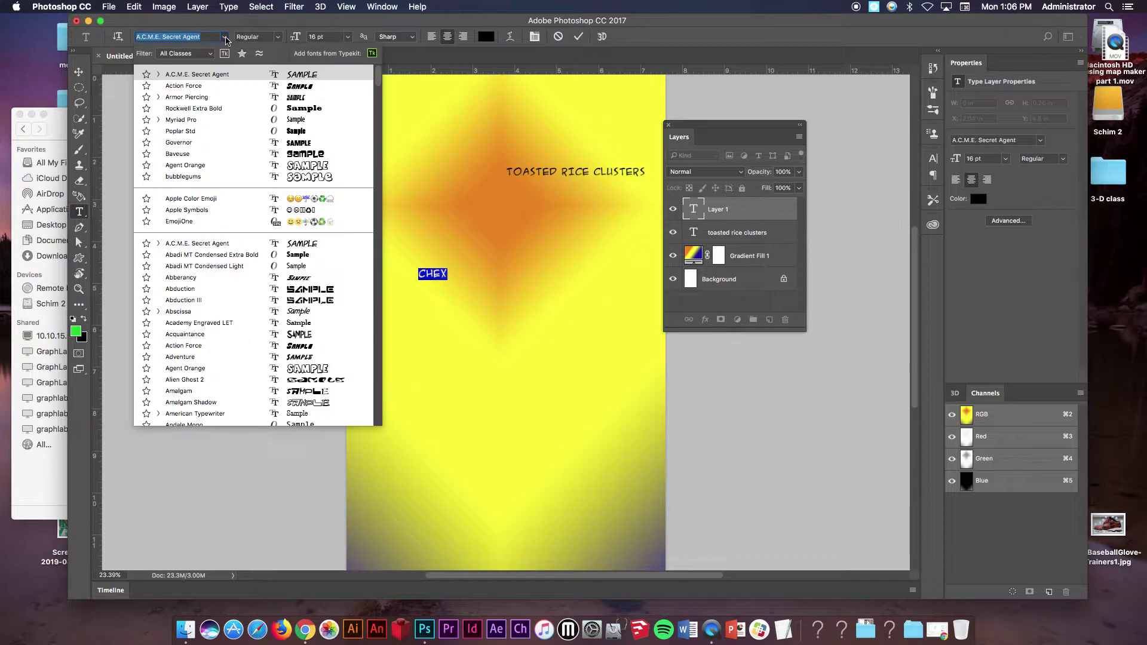
left_click(252, 106)
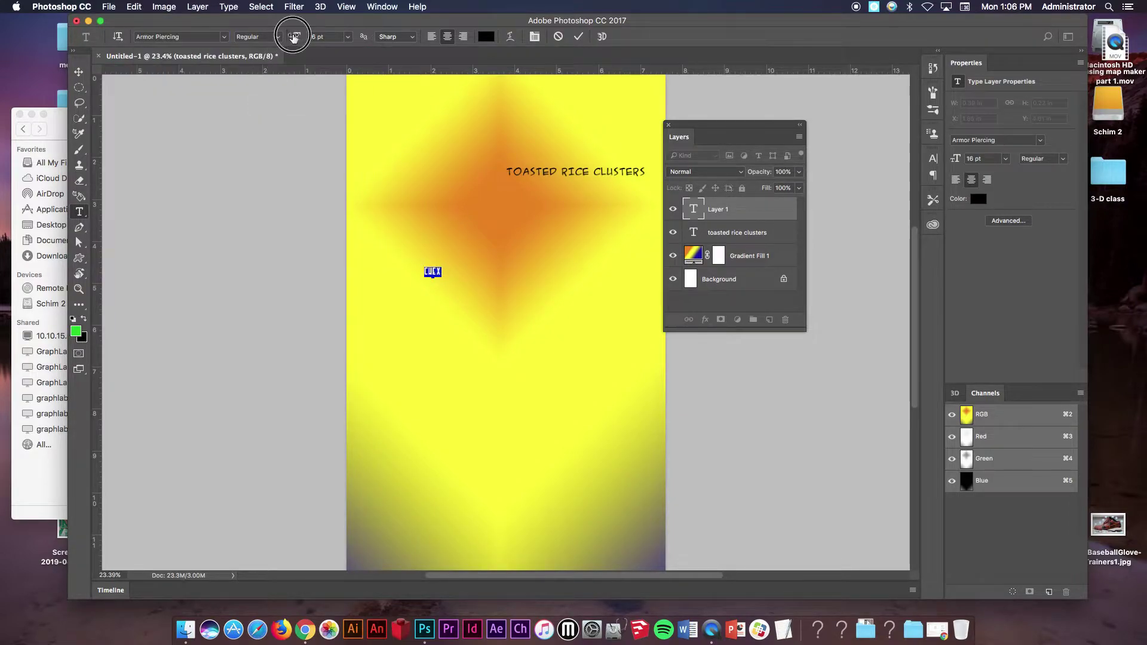
left_click_drag(295, 37, 370, 41)
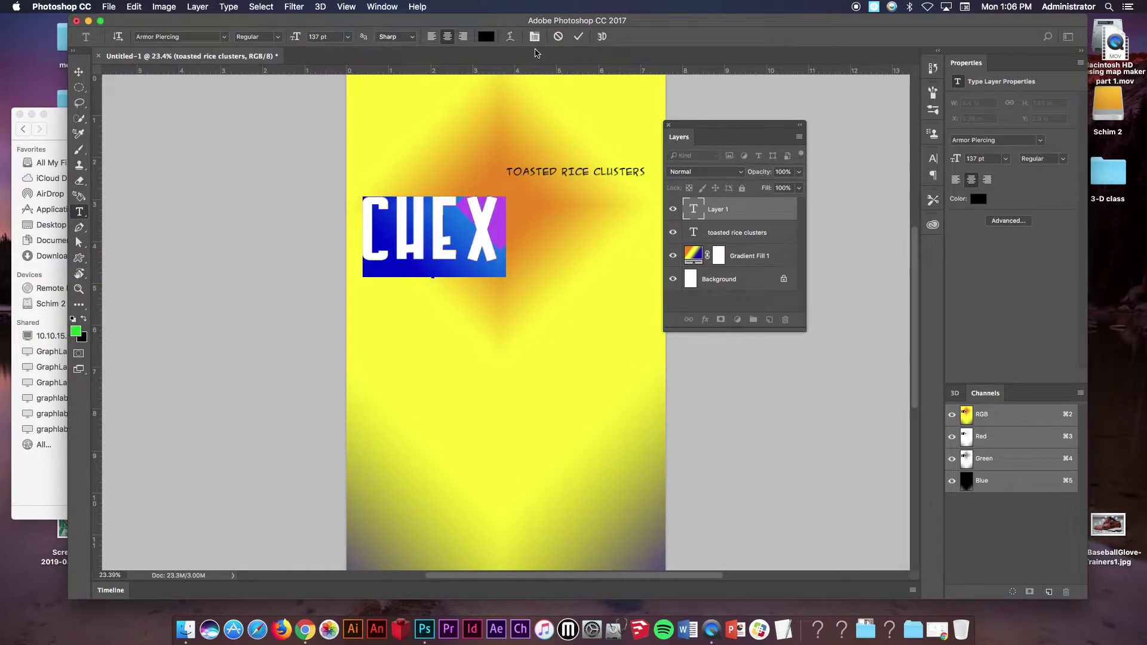
Step: Colour the CHEX text bright blue and commit it
left_click(485, 37)
left_click(249, 122)
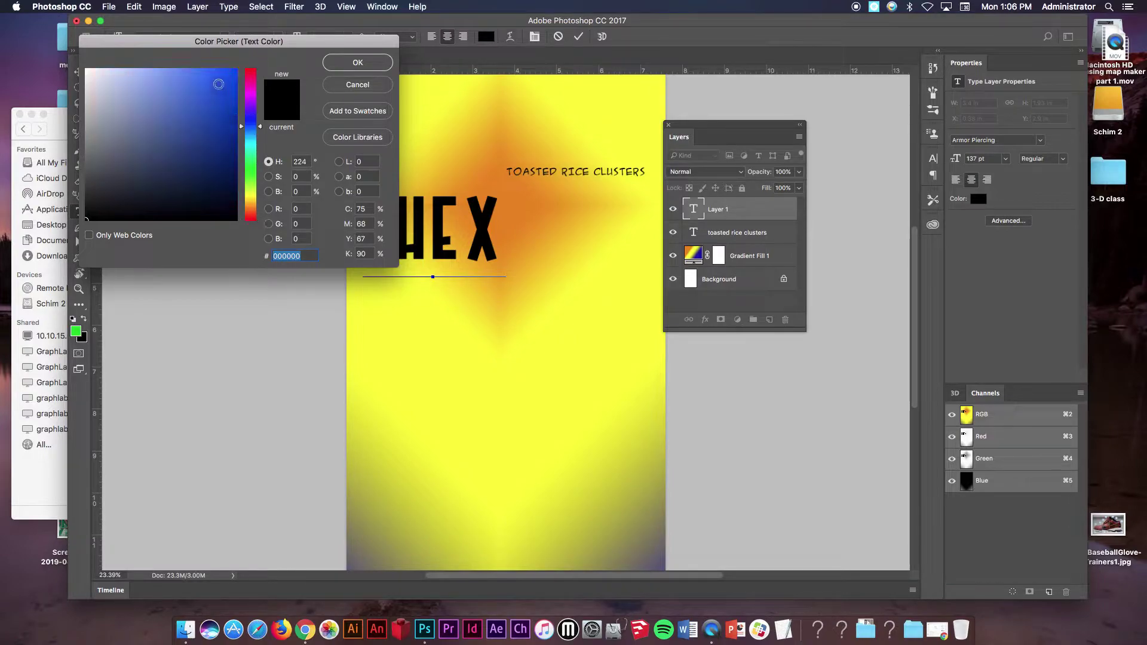
left_click(229, 76)
left_click(357, 62)
left_click(577, 36)
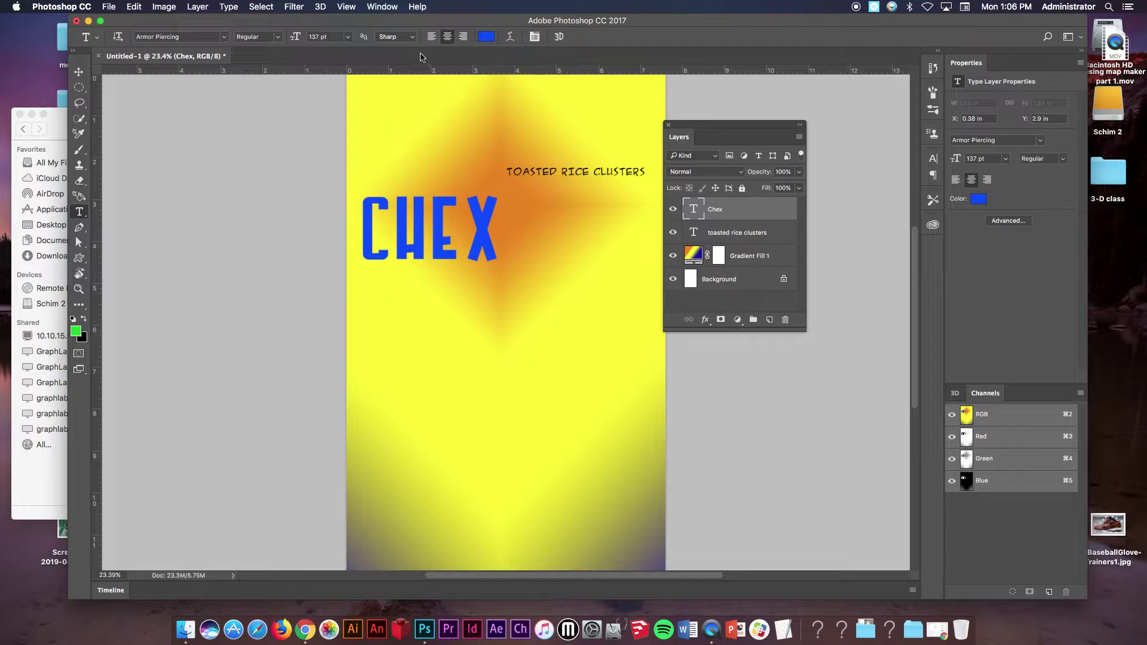
left_click(321, 7)
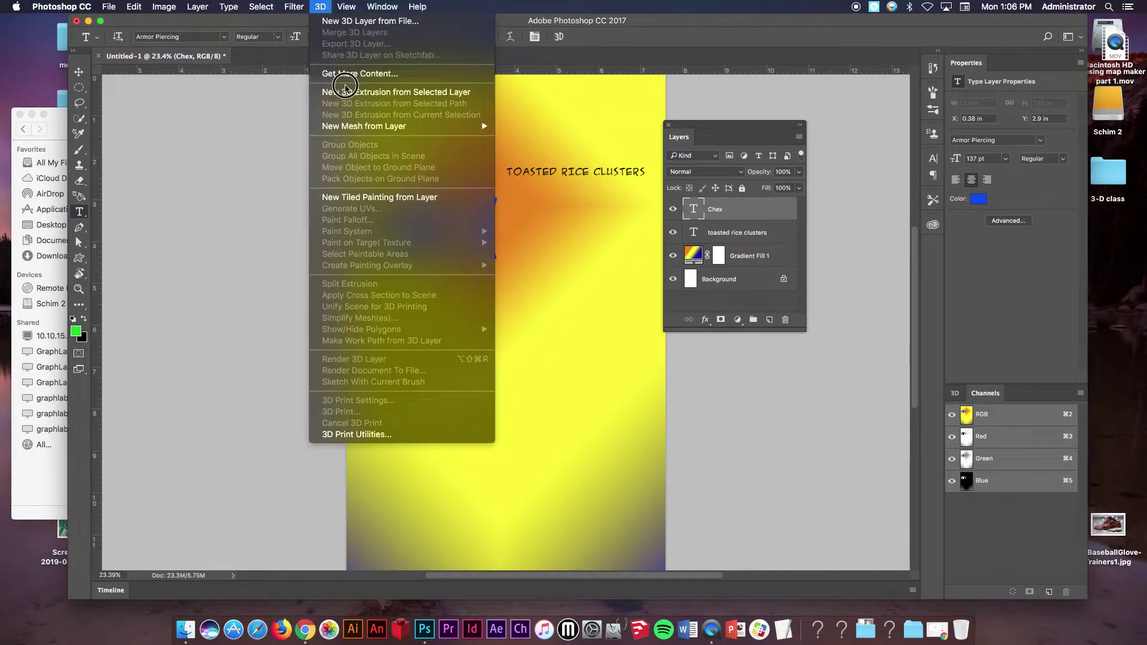
Step: Extrude CHEX into a 3D object, rotate and tilt it, and float the 3D panel
left_click(346, 93)
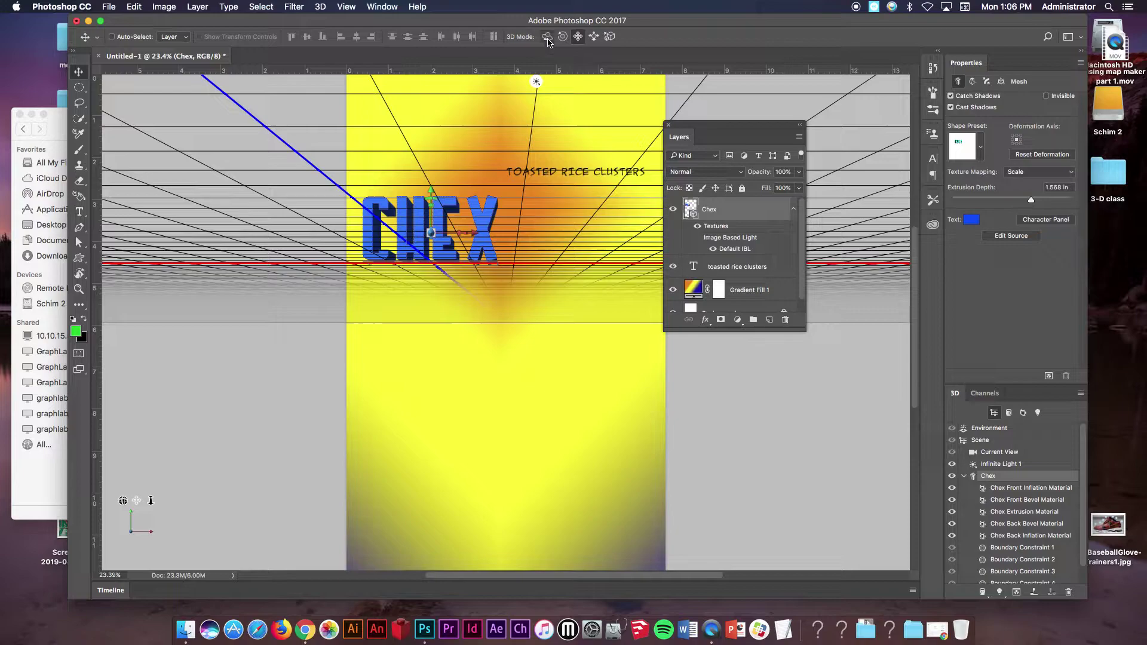
left_click_drag(485, 106, 454, 120)
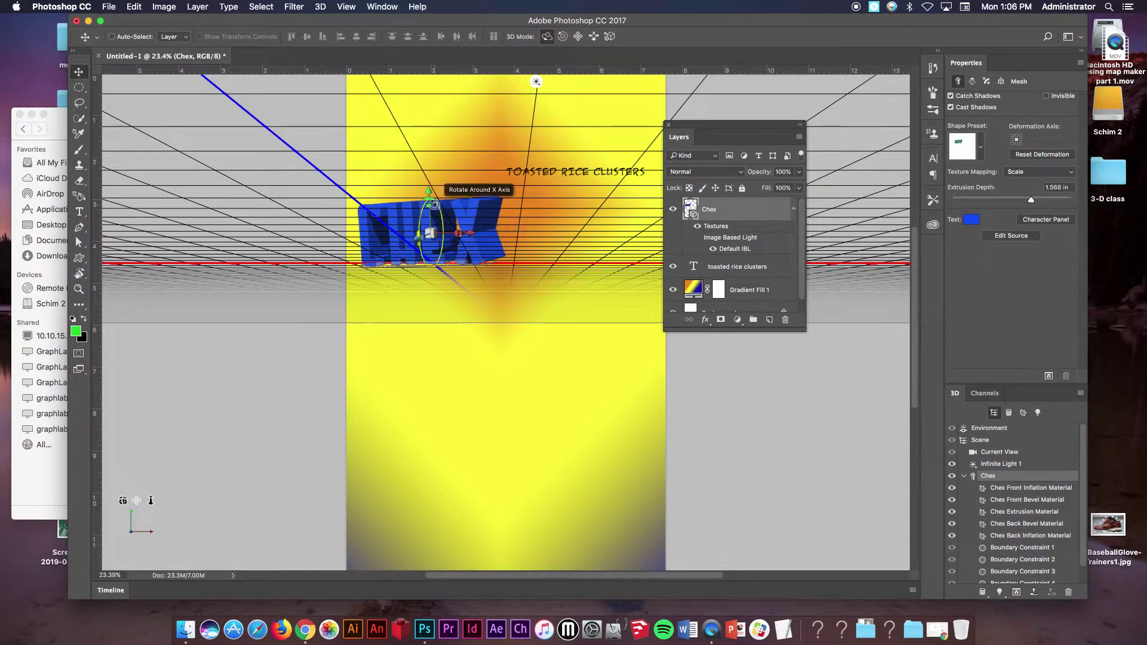
mouse_move(435, 204)
left_mouse_down()
mouse_move(440, 159)
mouse_move(431, 213)
mouse_move(439, 190)
left_mouse_up()
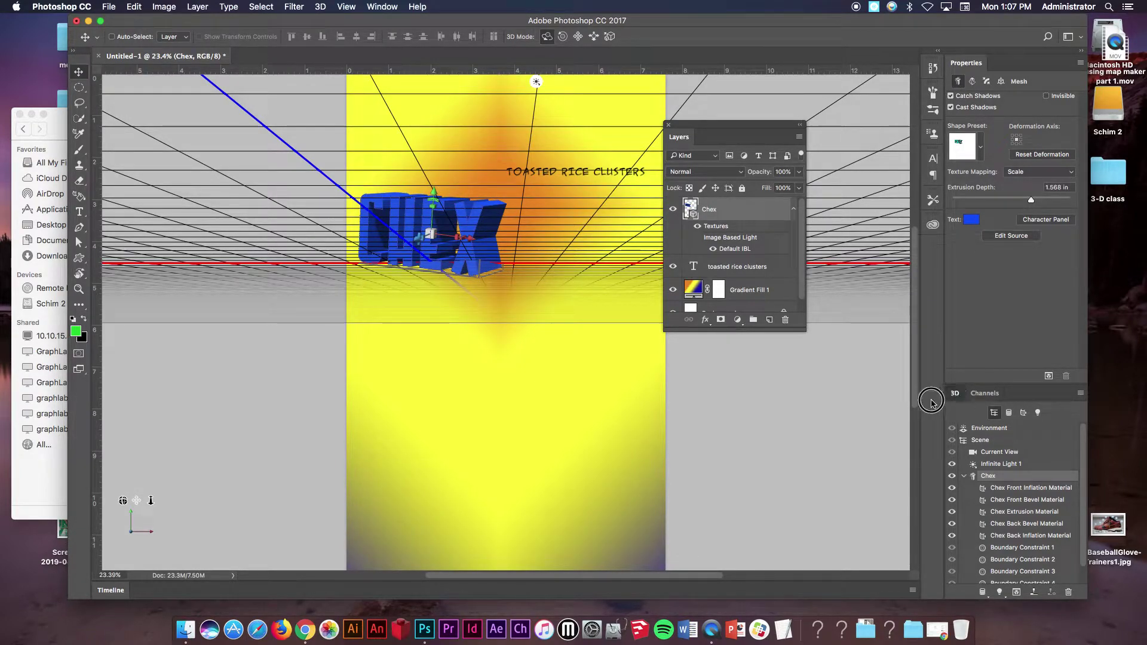
left_click_drag(955, 393, 646, 365)
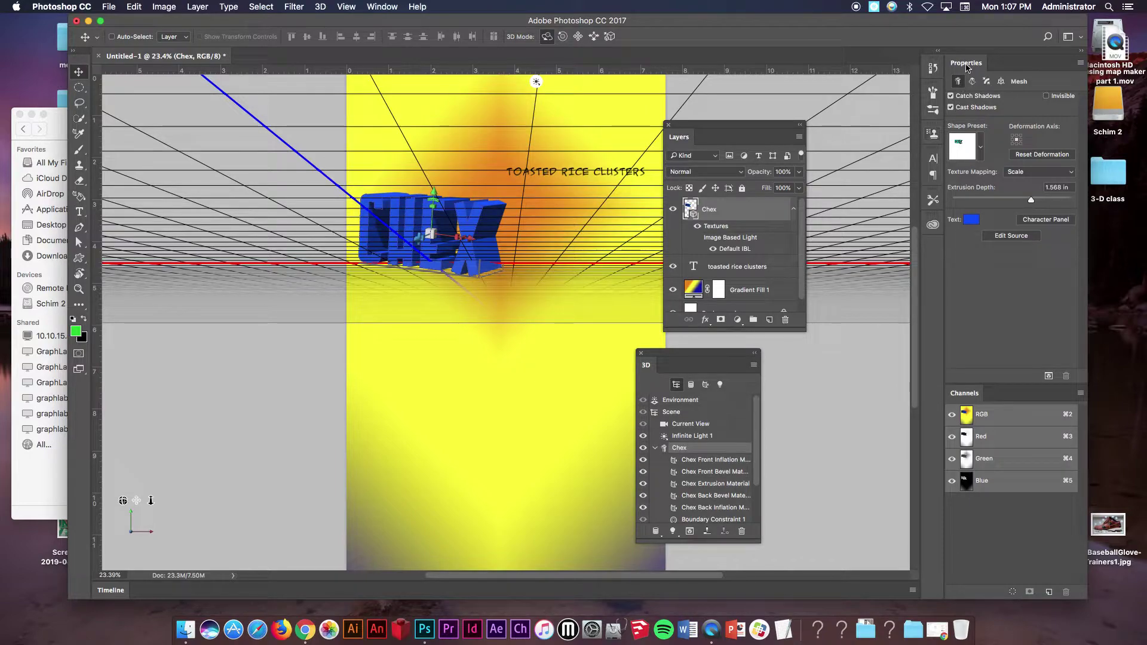
Step: Float the 3D Properties panel and taper the CHEX extrusion to 50%
left_click_drag(966, 63, 805, 238)
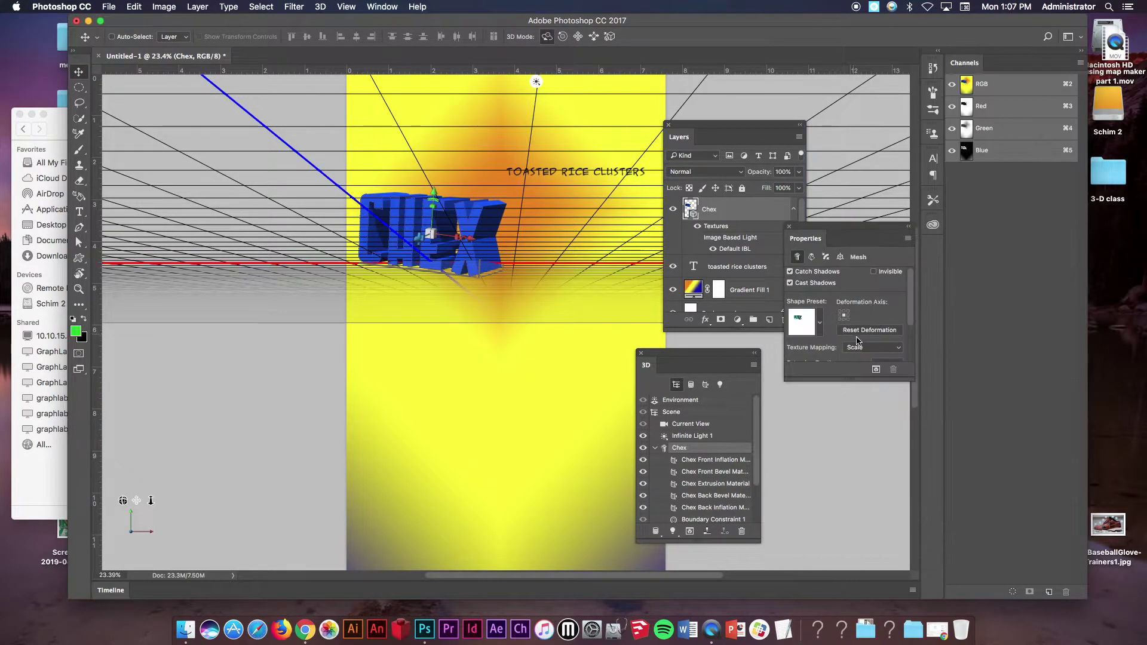
mouse_move(865, 378)
left_mouse_down()
mouse_move(866, 443)
mouse_move(870, 377)
mouse_move(884, 375)
left_mouse_up()
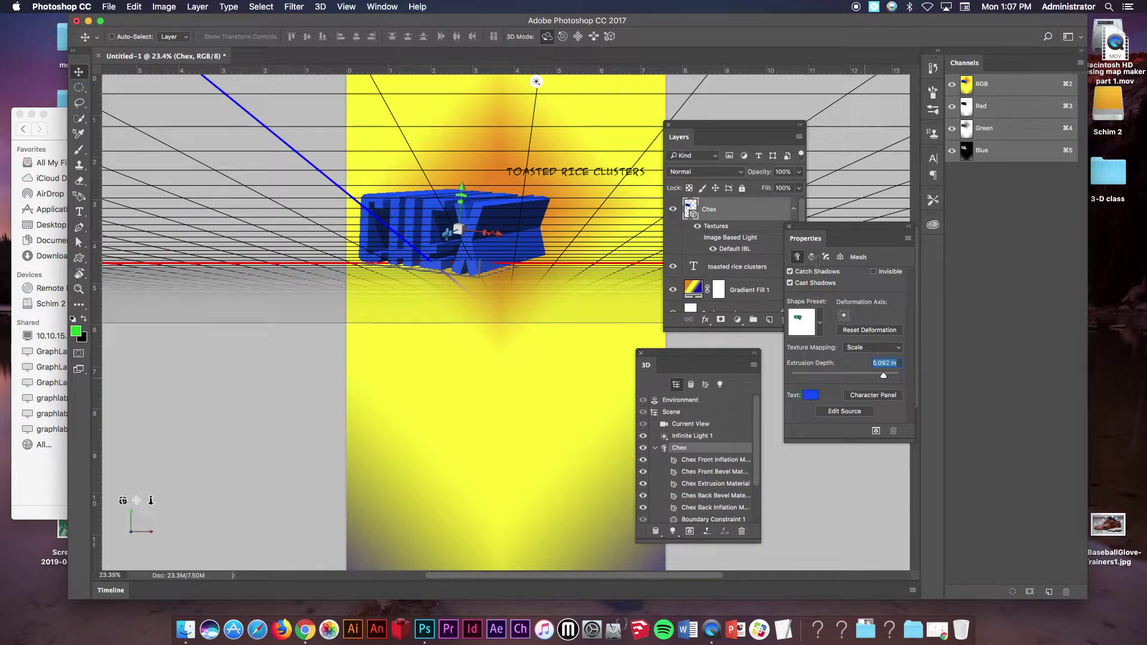
left_click(813, 257)
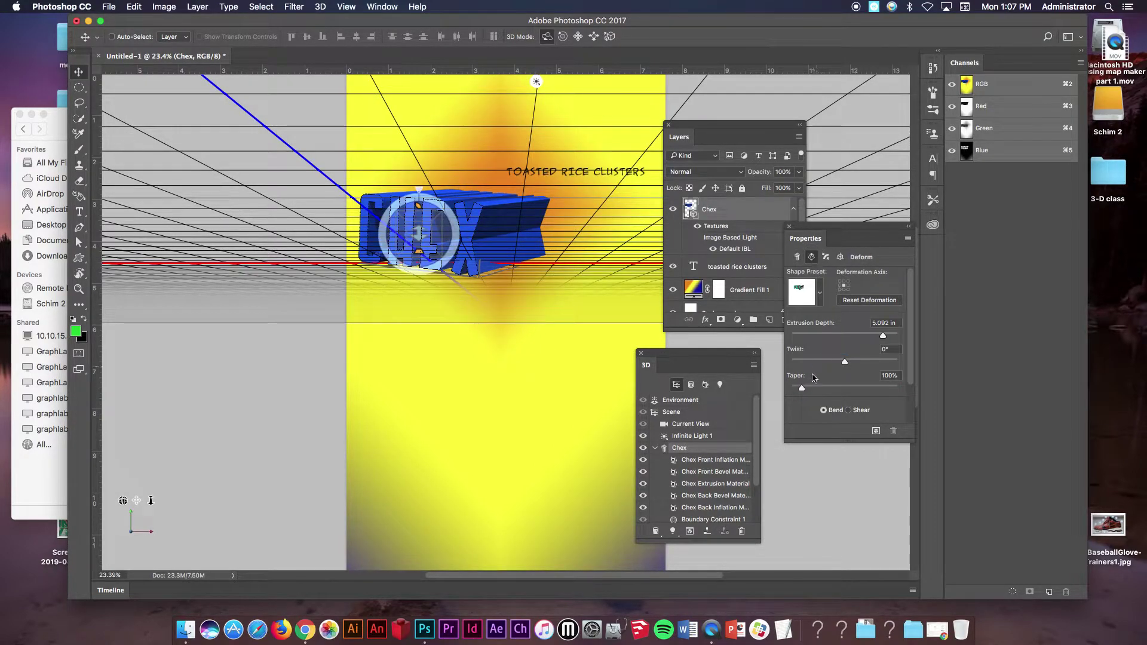
left_click_drag(802, 388, 797, 388)
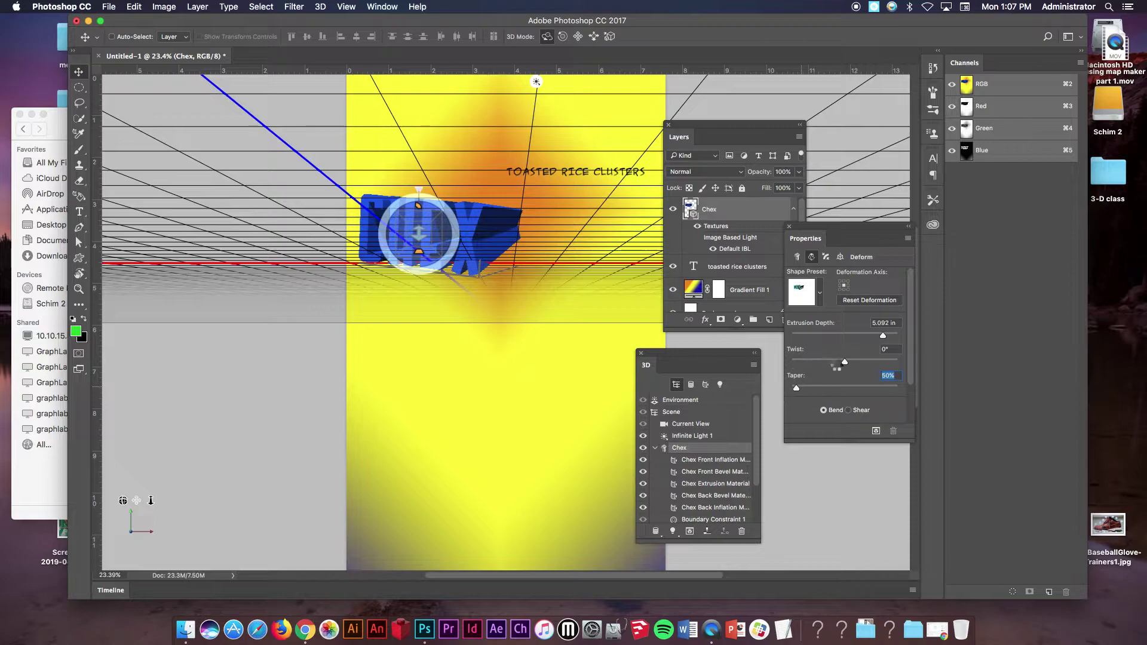
left_click(826, 258)
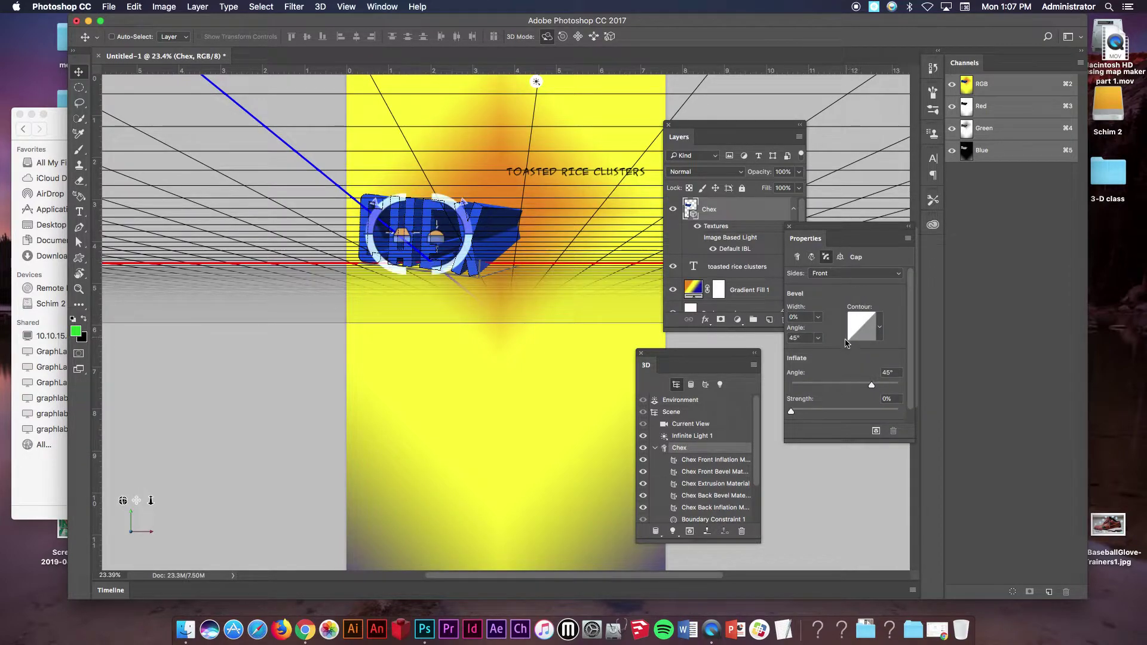
Step: Select the Chex text mesh and set its colour to magenta
left_click(691, 385)
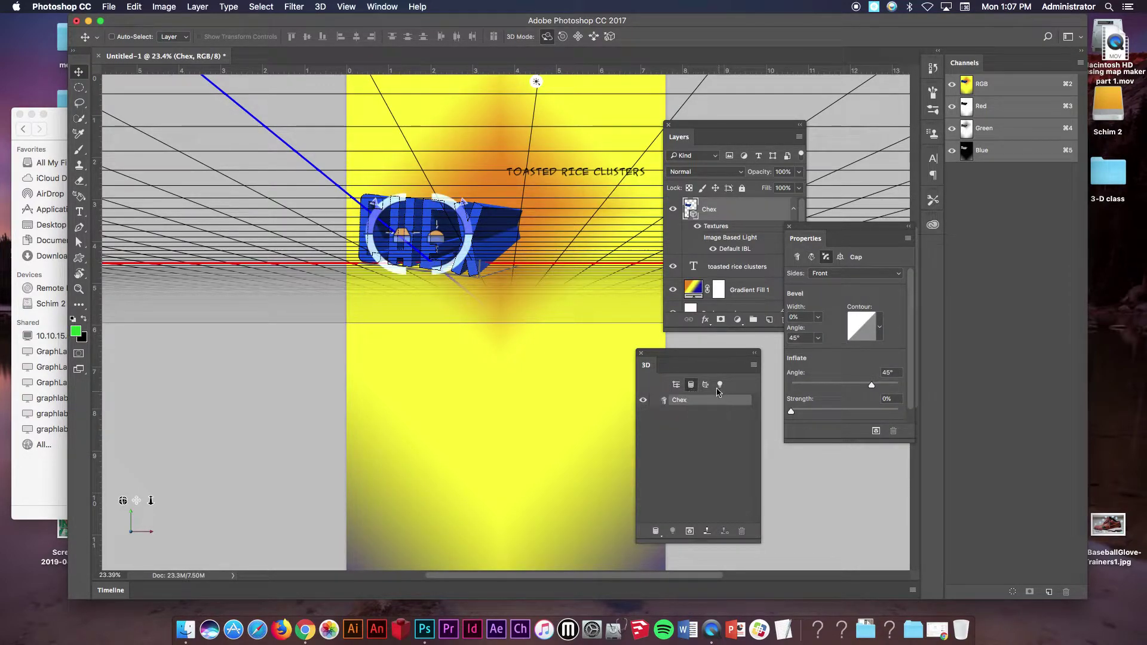
left_click(705, 384)
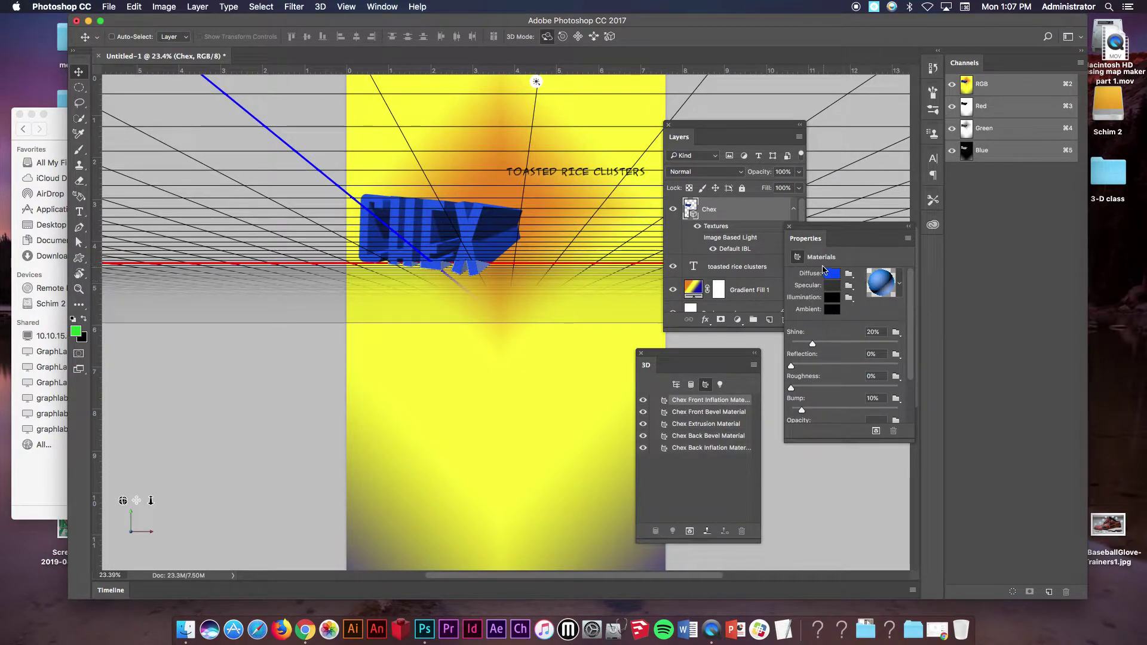
left_click(676, 385)
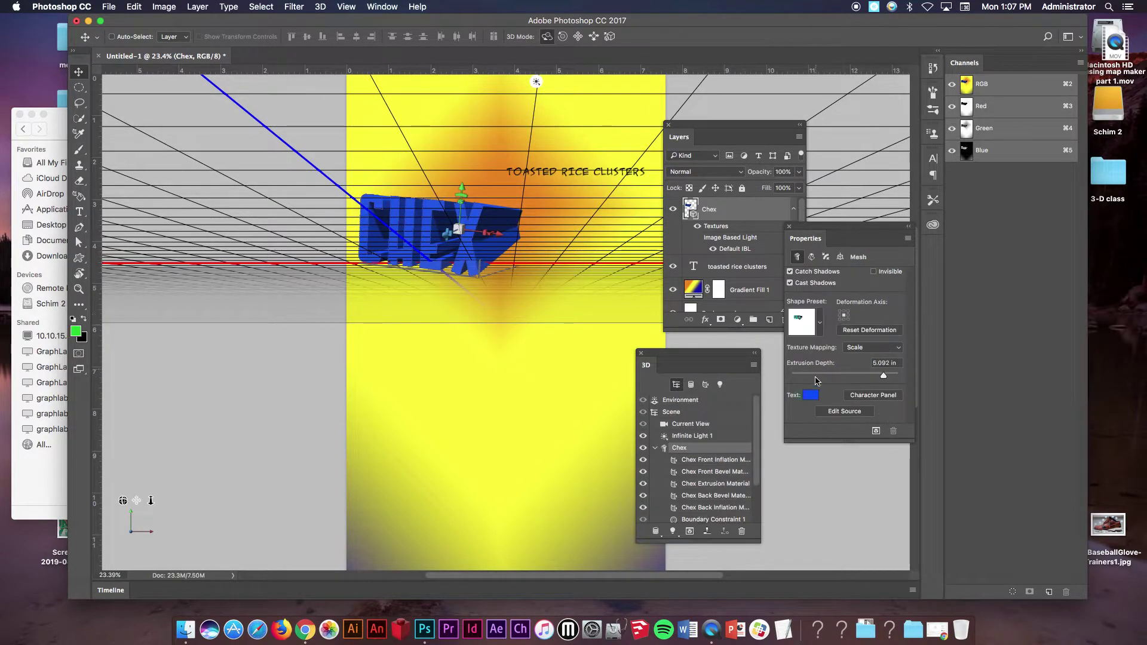
left_click(811, 395)
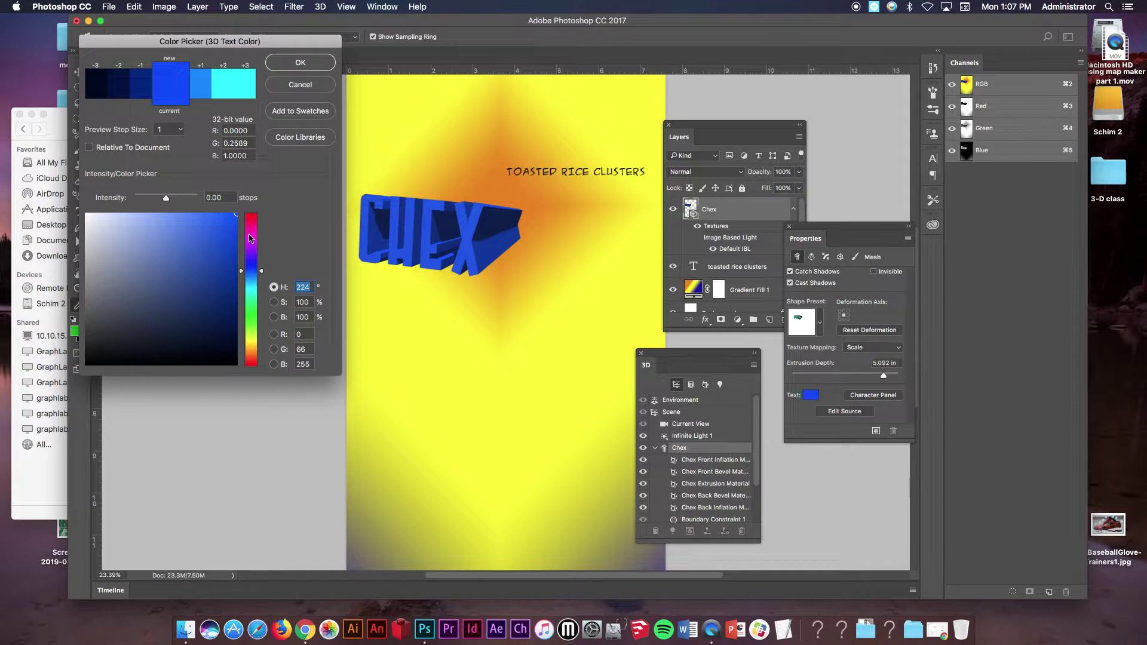
left_click(251, 236)
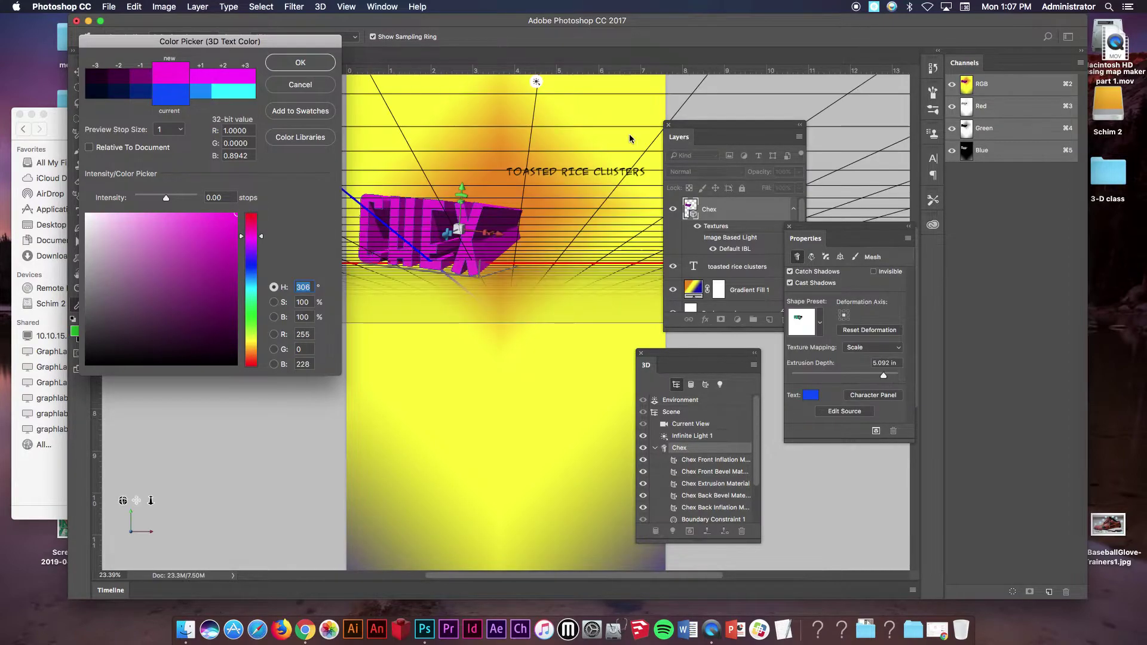
left_click(317, 67)
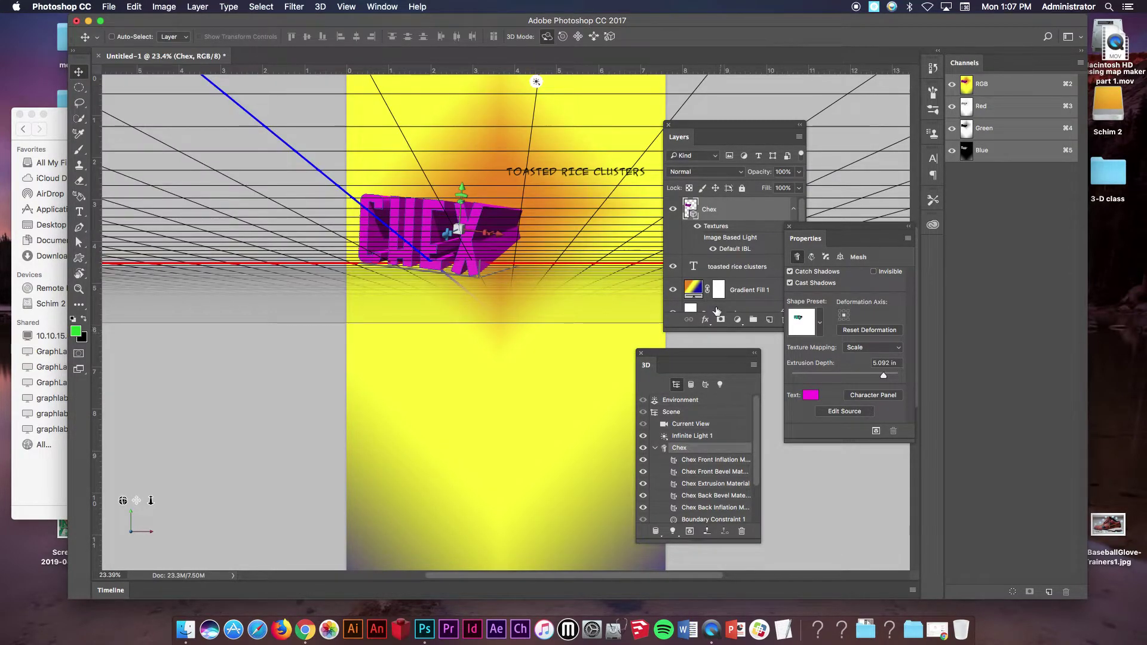
Step: Rasterize the 3D CHEX layer, shift it lower toward the centre, and rotate it diagonally
right_click(754, 212)
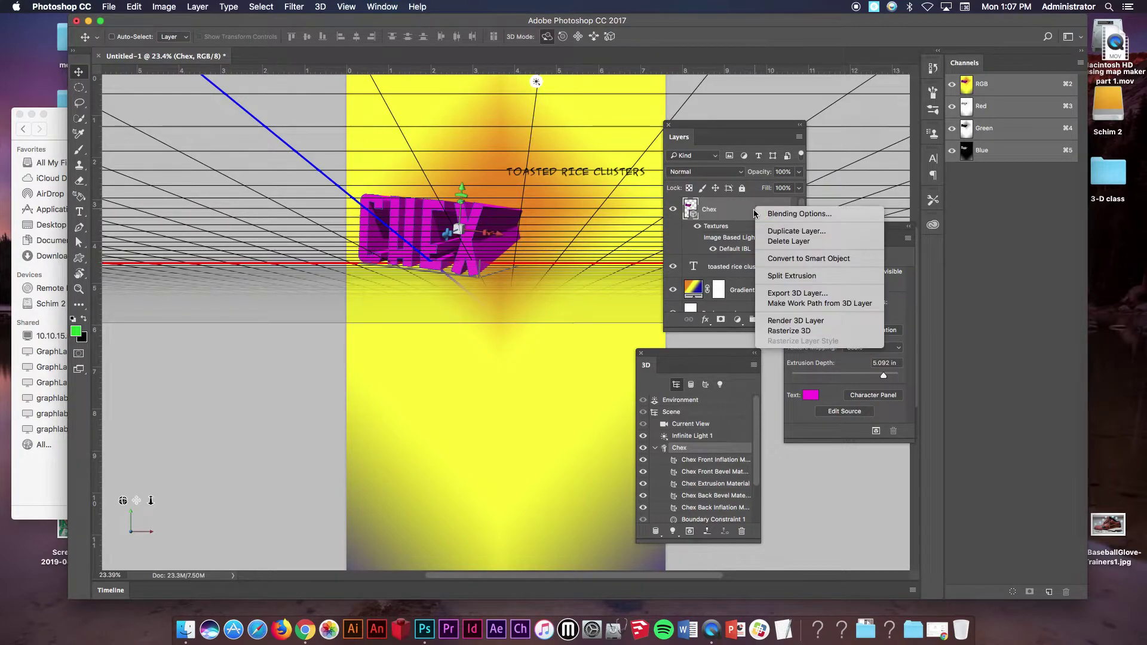
left_click(800, 331)
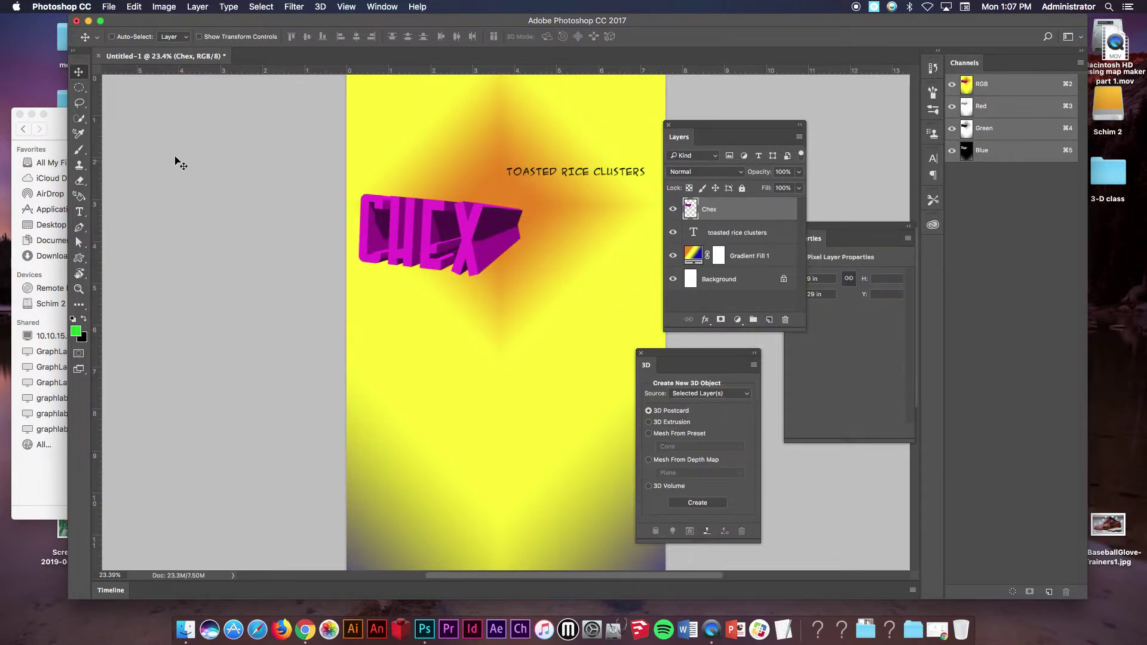
left_click_drag(404, 207, 475, 238)
key("super+t")
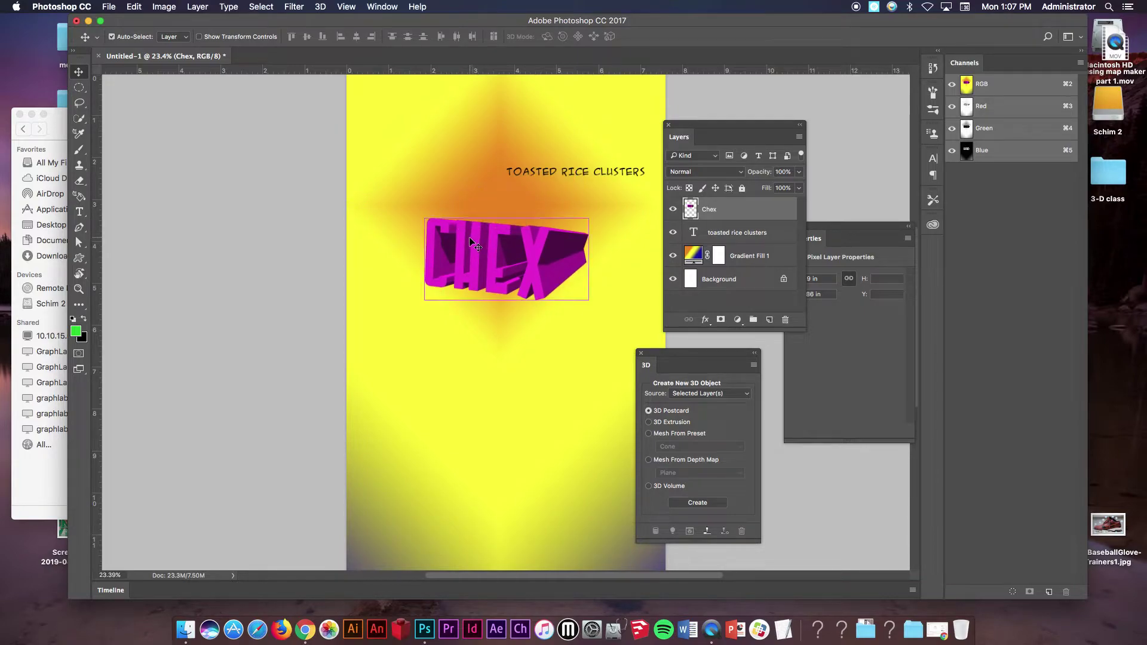
left_click_drag(581, 204, 629, 258)
key("Return")
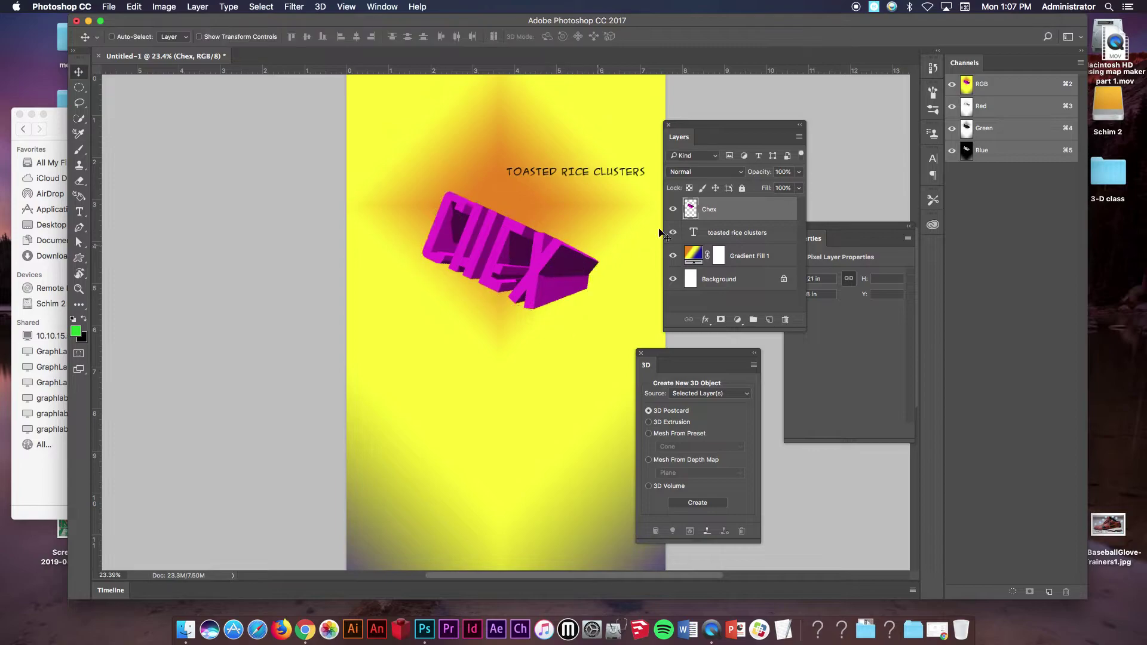
Step: Add a blue Stroke and a Drop Shadow to the CHEX layer
double_click(776, 212)
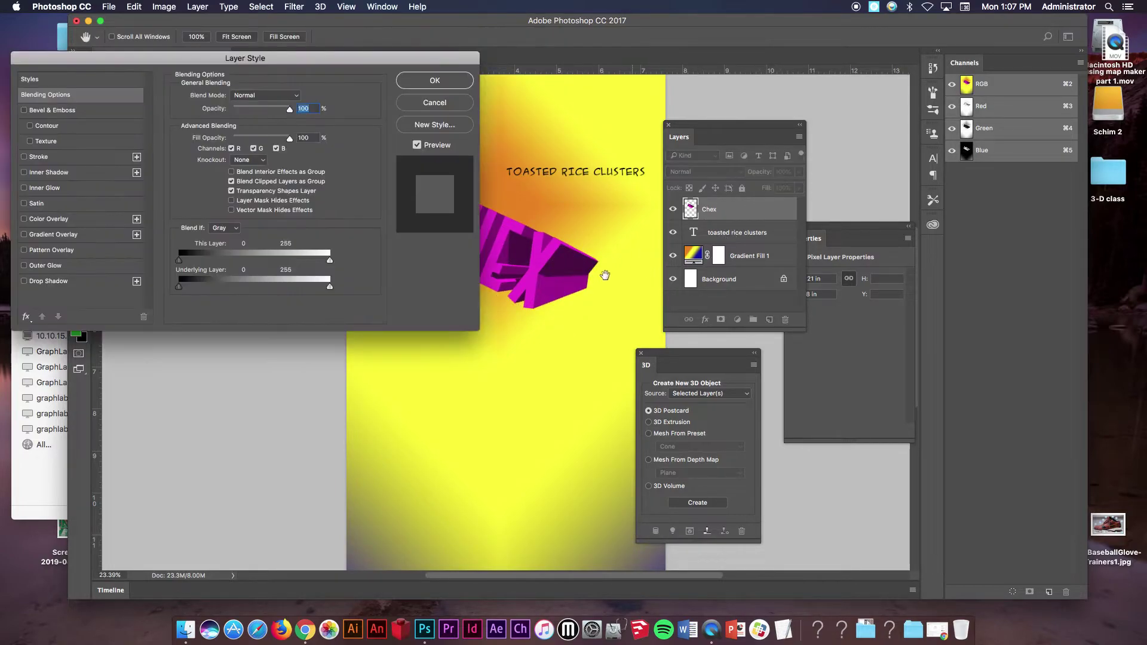
left_click(57, 157)
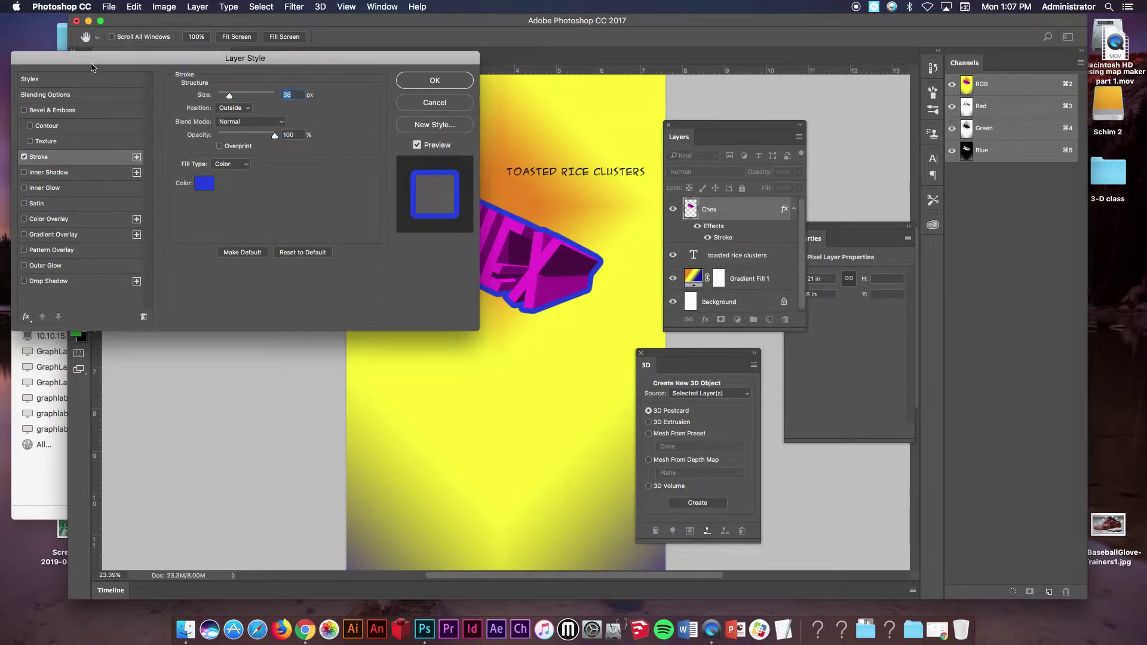
left_click_drag(221, 58, 769, 93)
left_click(602, 315)
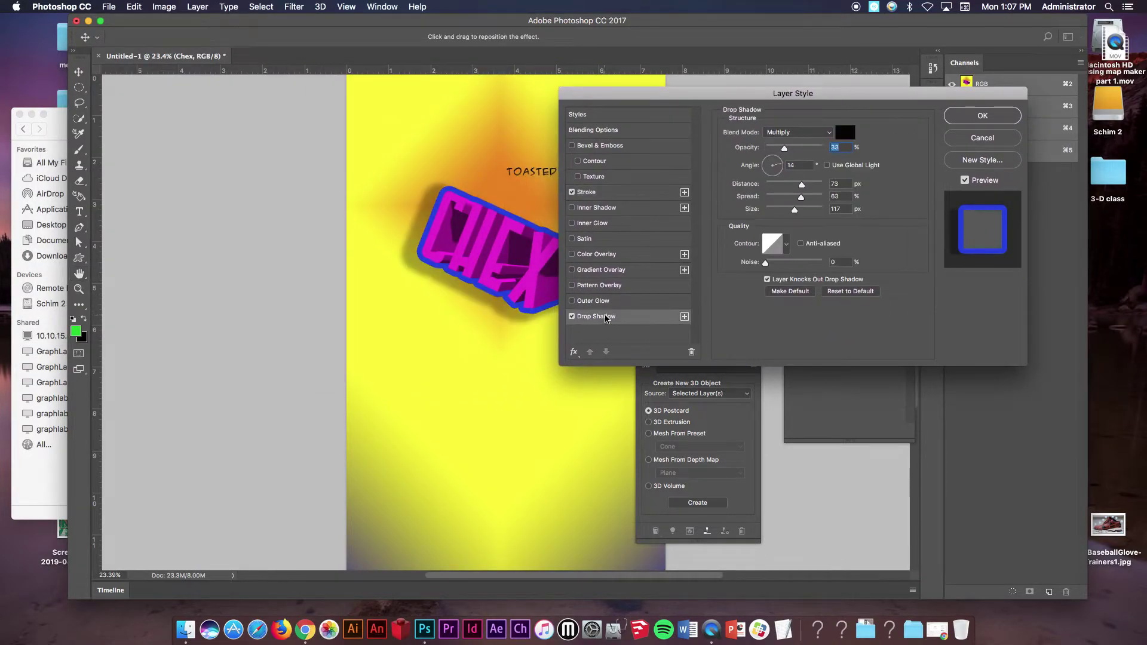
Step: Add Bevel & Emboss to CHEX: depth 344, size 59, soften 6, U-shaped gloss contour
left_click(600, 145)
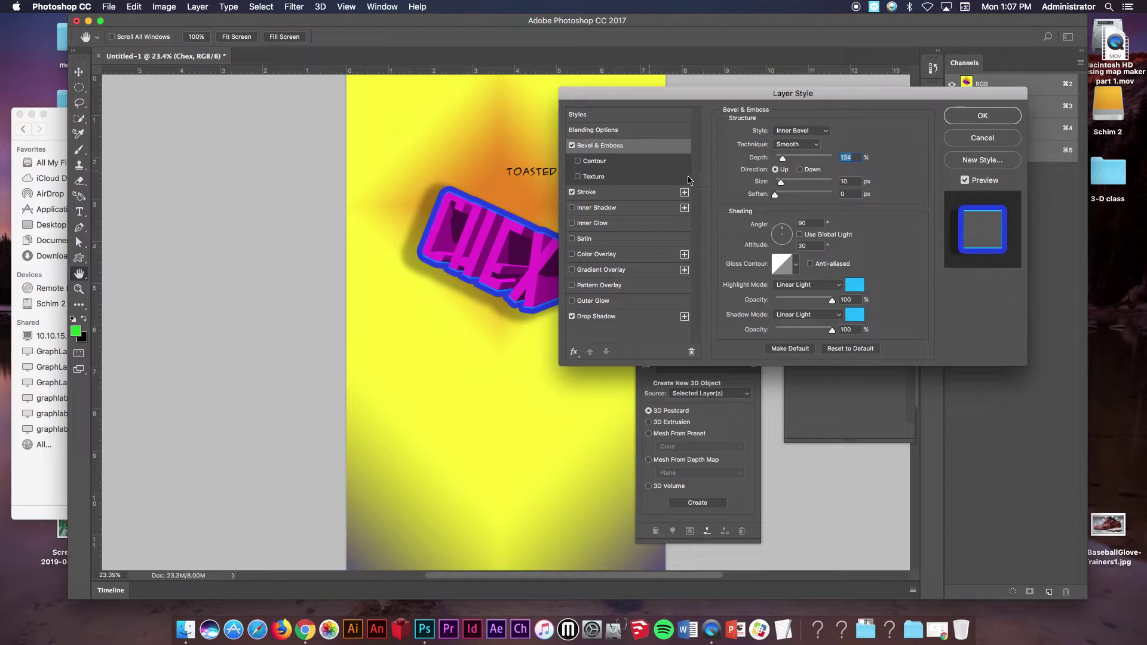
left_click(795, 157)
left_click(791, 182)
left_click(796, 195)
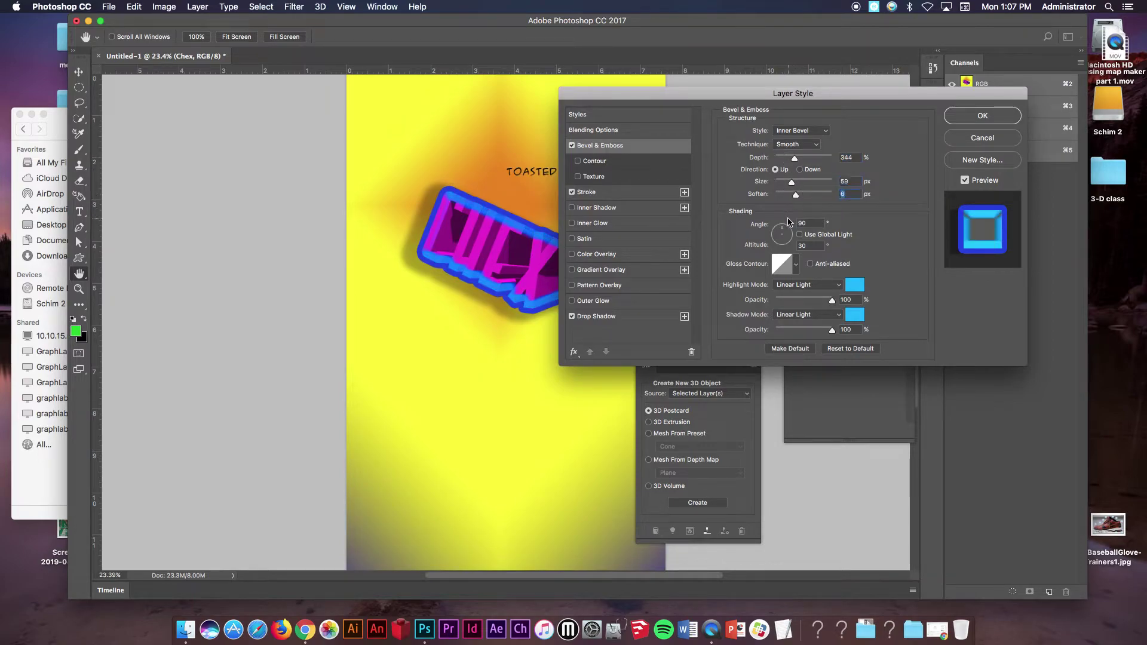
left_click(796, 264)
left_click(761, 291)
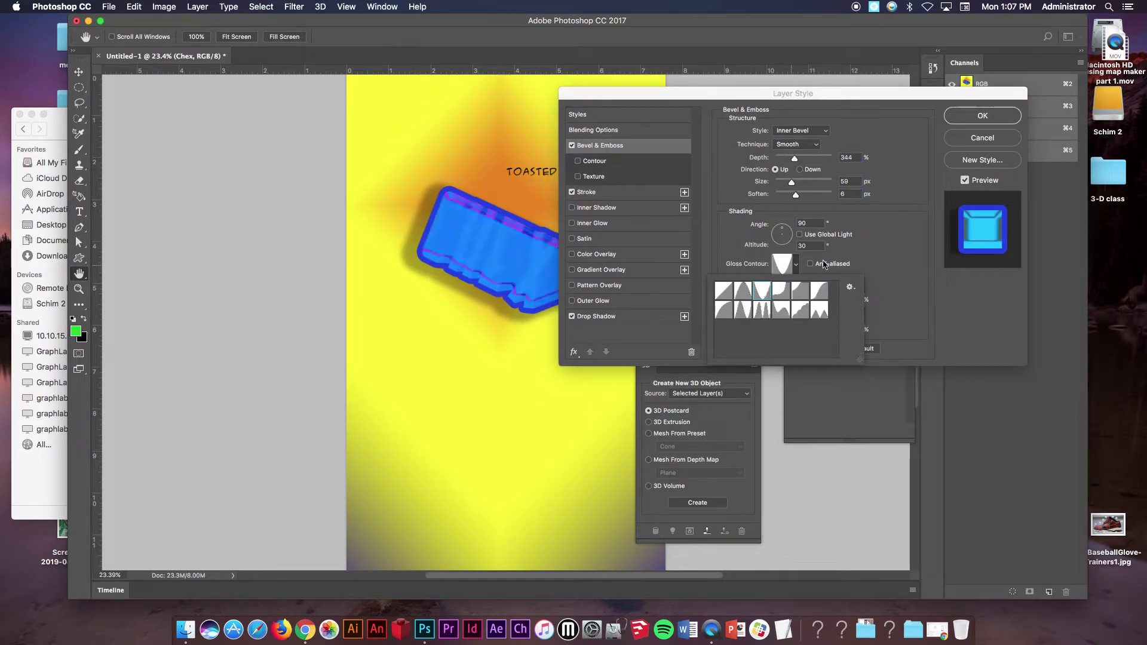
Step: Apply the CHEX styles, hide its Bevel & Emboss, and rotate the title back to level
left_click(980, 117)
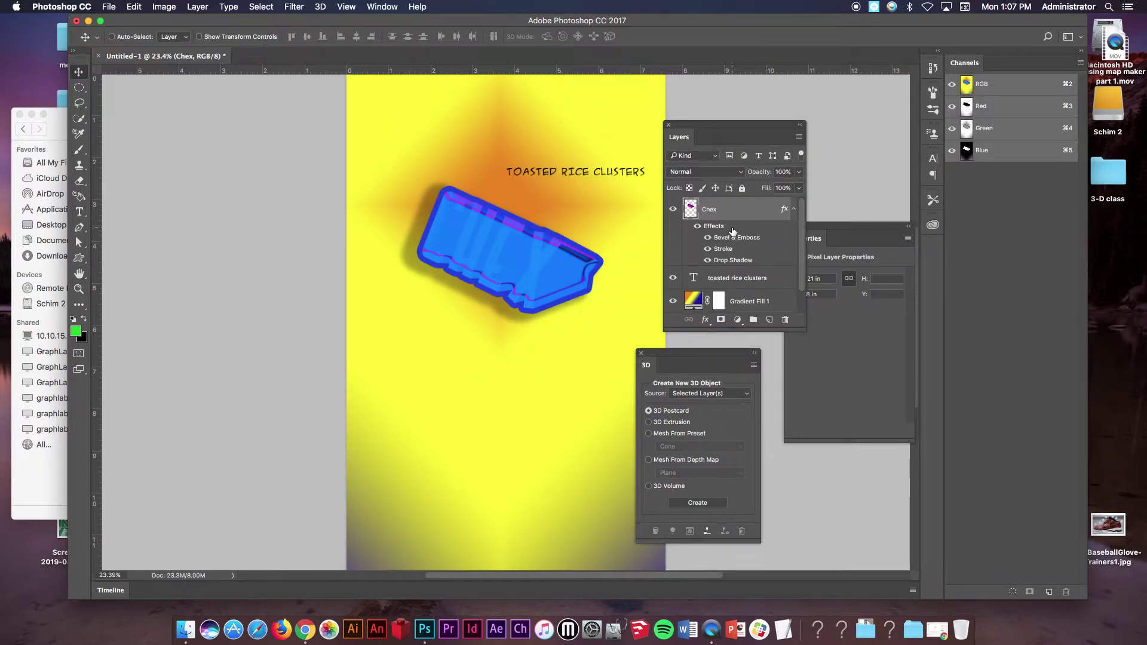
left_click(709, 238)
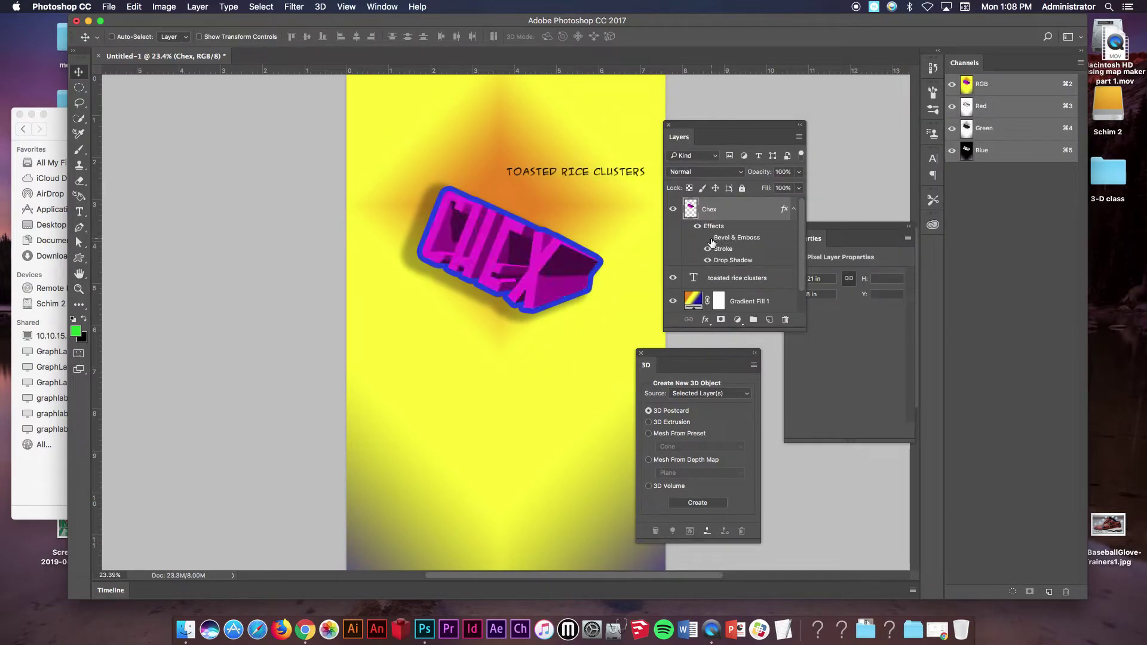
key("super+t")
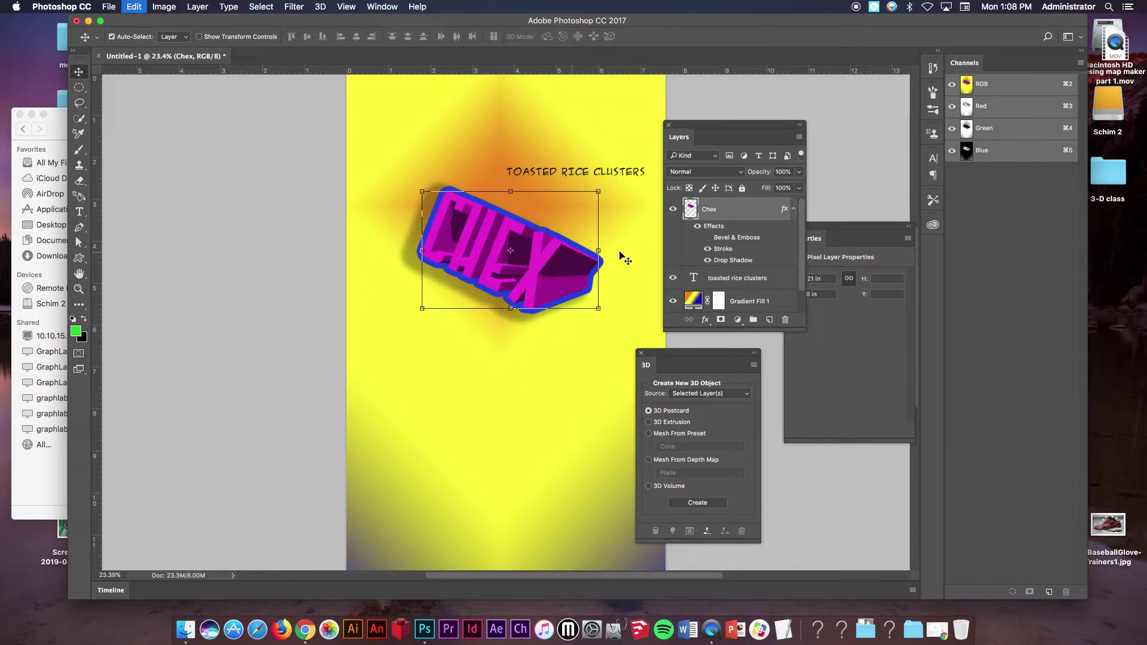
left_click_drag(622, 256, 621, 185)
key("Return")
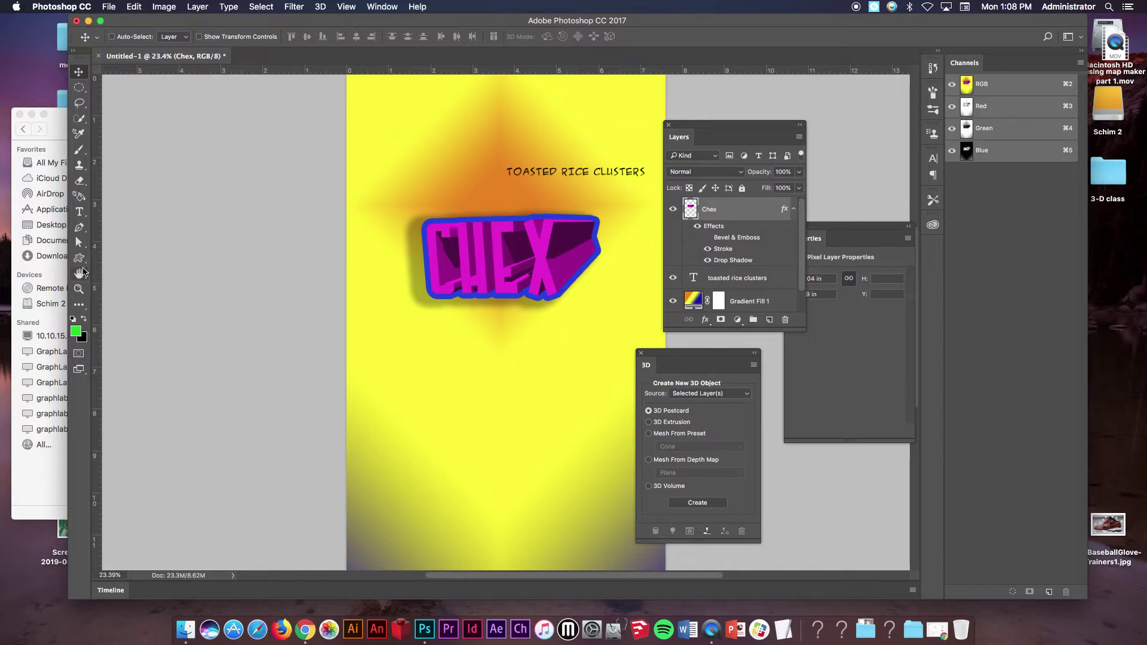
Step: Draw a white wave/flag custom shape as a banner across the top of the canvas
left_click(79, 259)
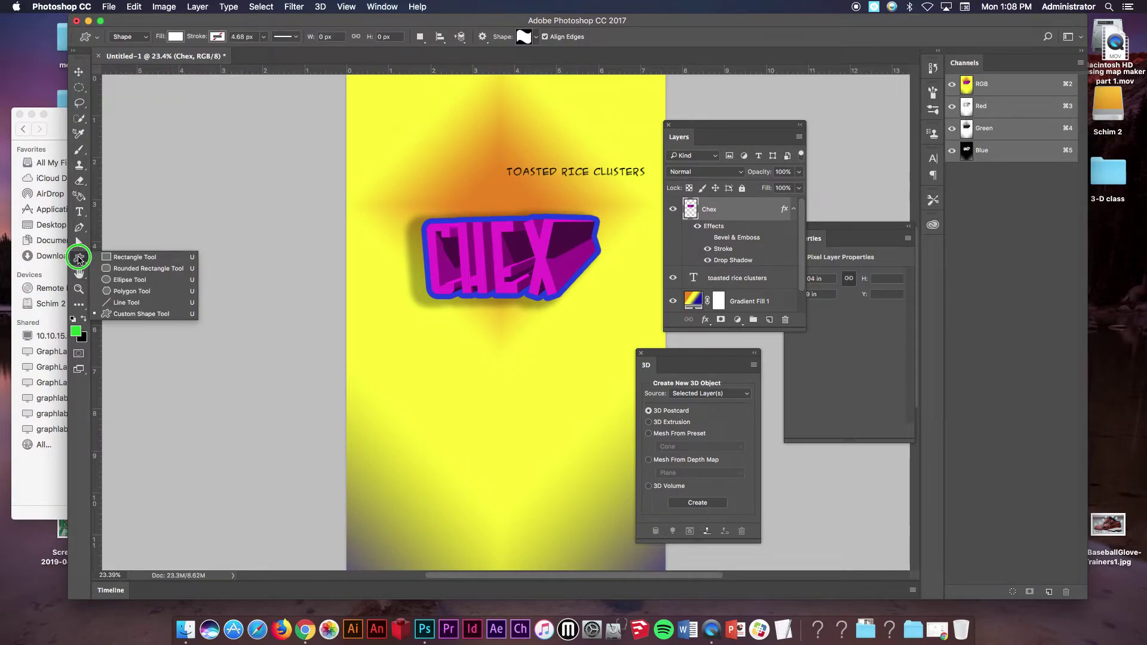
left_click(135, 258)
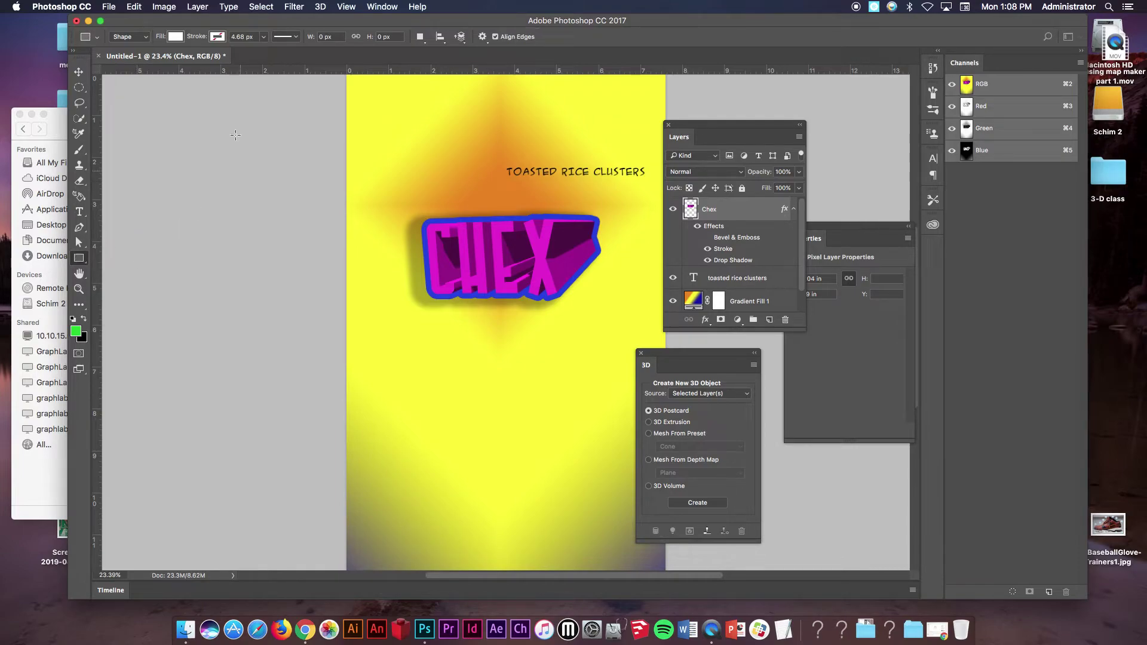
left_click(128, 37)
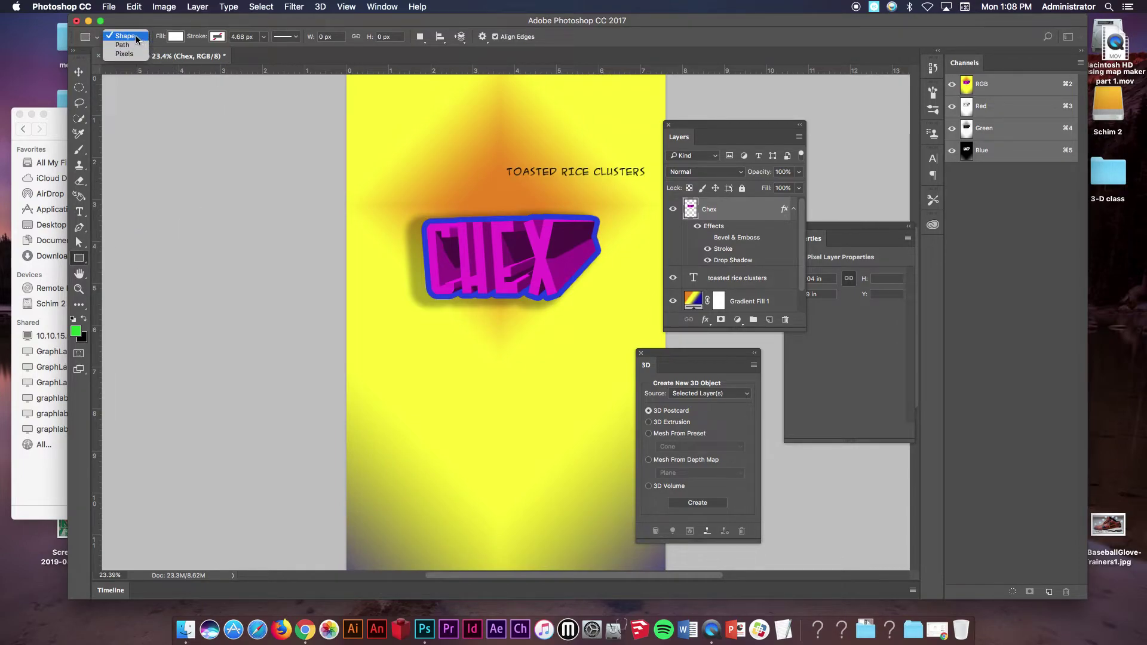
left_click_drag(89, 265, 157, 315)
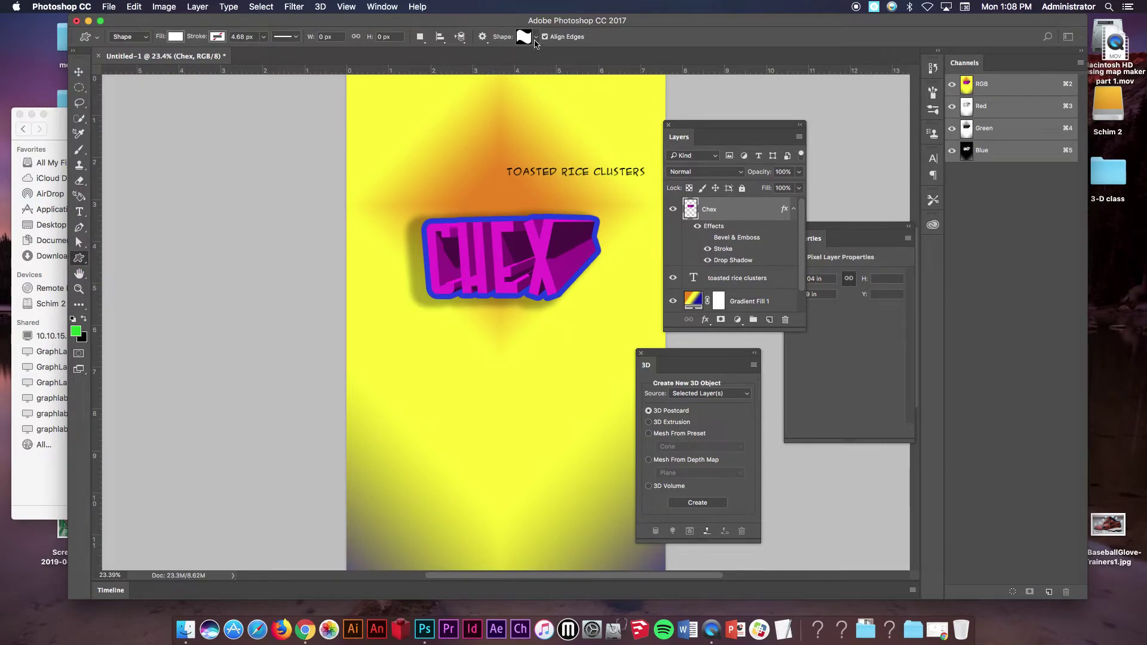
mouse_move(310, 120)
left_mouse_down()
mouse_move(681, 185)
mouse_move(739, 257)
mouse_move(744, 290)
left_mouse_up()
Step: Stack the wave banner below the tagline, move it up, stretch it taller, and tilt it slightly
left_click(78, 72)
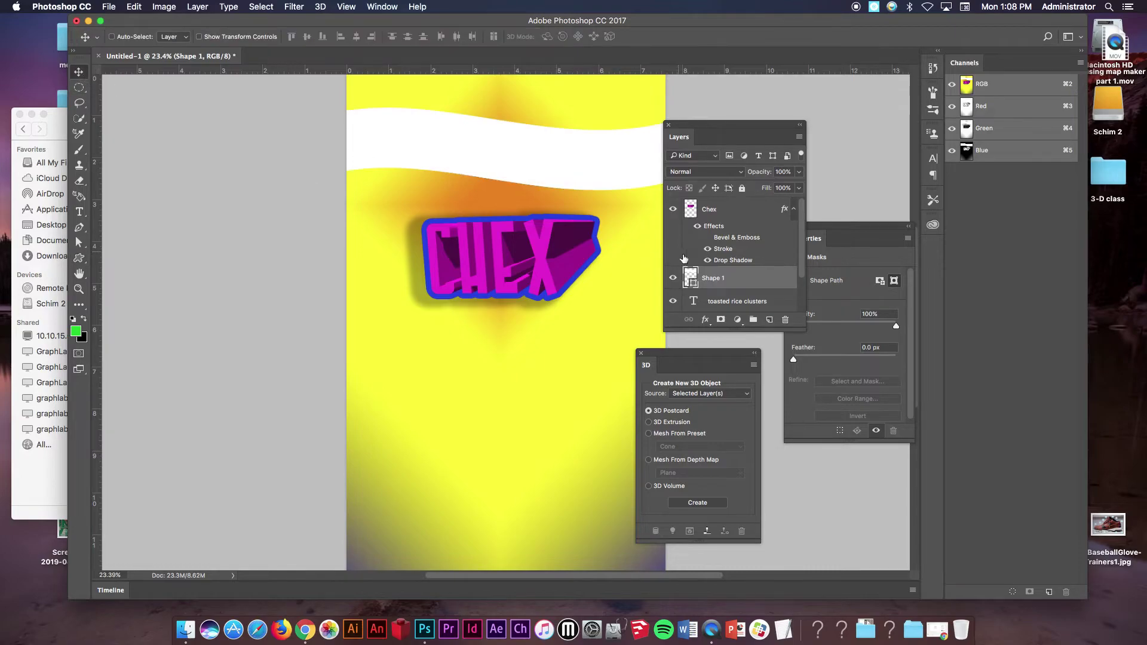
left_click_drag(736, 330, 735, 497)
left_click_drag(752, 279, 746, 312)
left_click_drag(494, 141, 491, 125)
key("super+t")
left_click_drag(482, 174, 482, 201)
left_click_drag(436, 259, 463, 242)
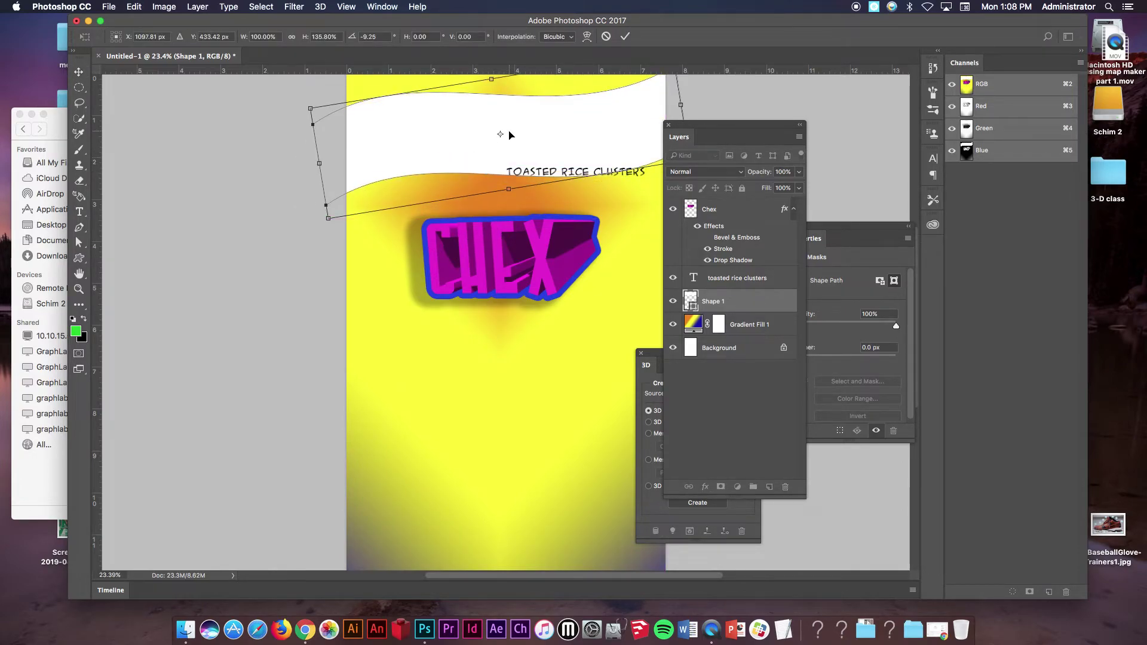
key("Return")
Step: Move the TOASTED RICE CLUSTERS tagline up into the white banner
right_click(549, 175)
left_click(565, 178)
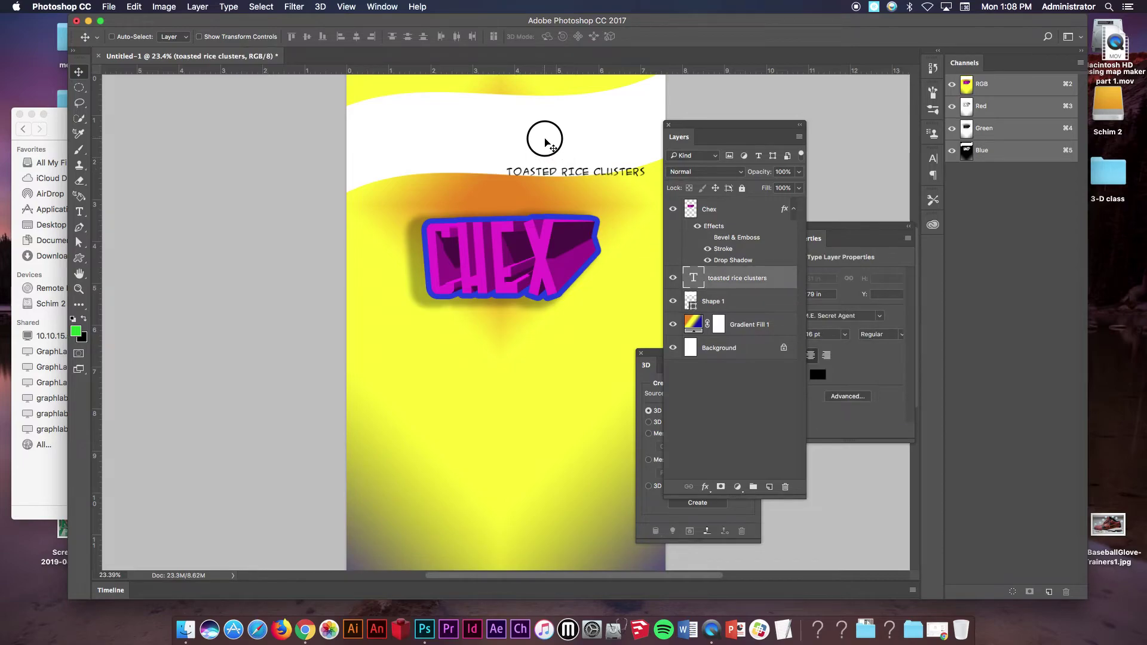
left_click_drag(588, 162, 581, 125)
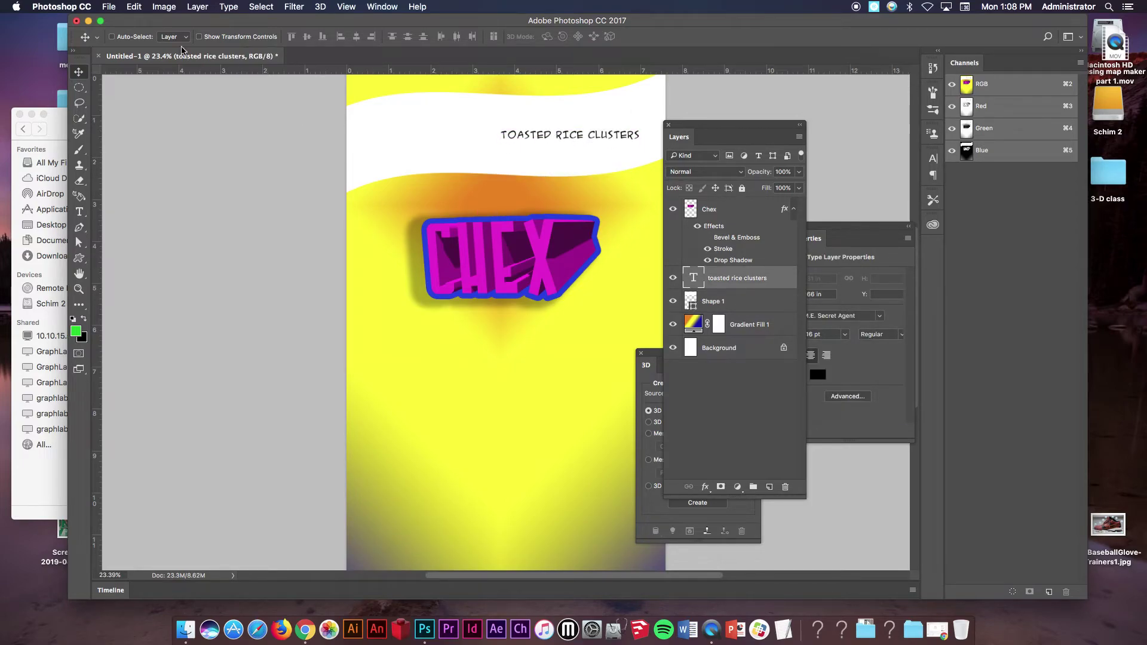
left_click(109, 6)
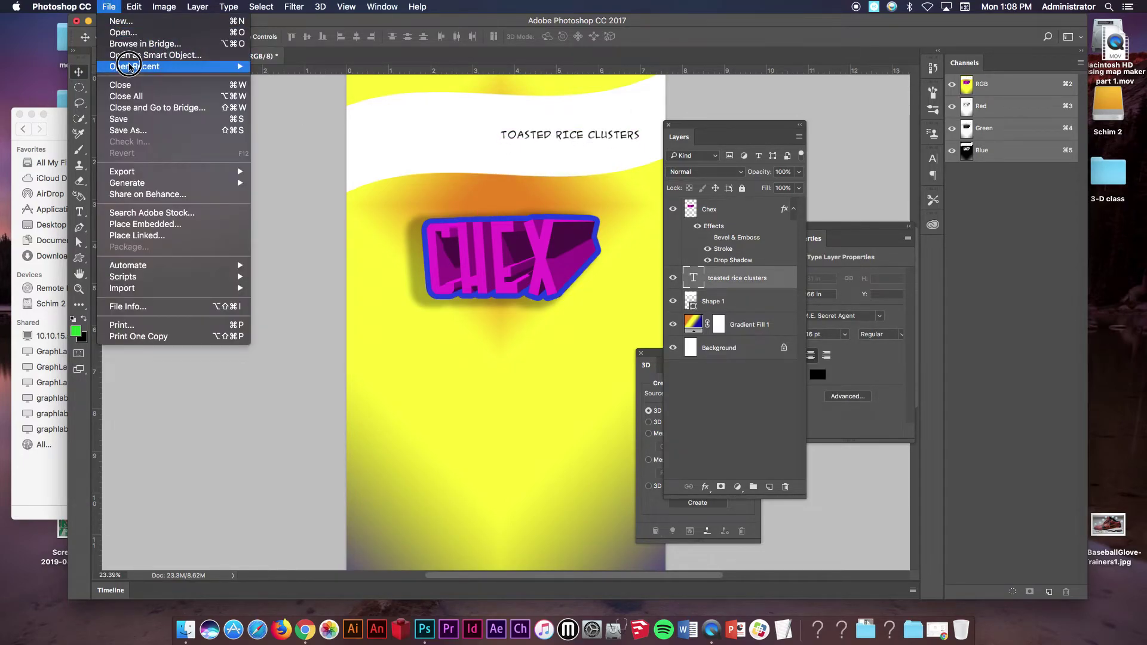
mouse_move(192, 66)
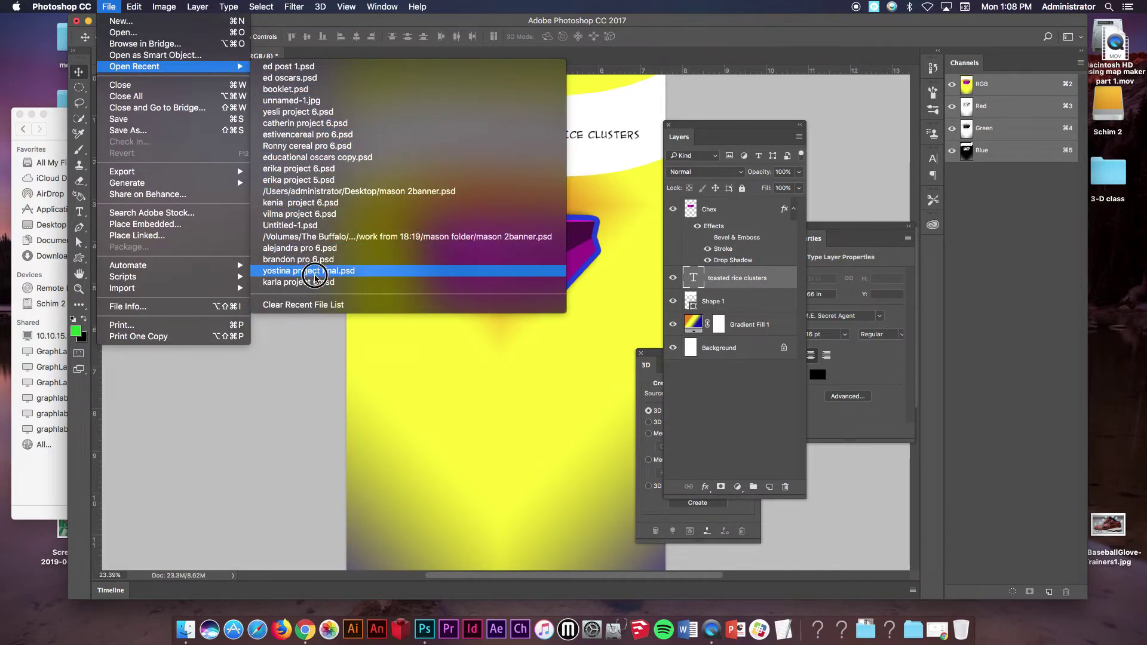
left_click(604, 108)
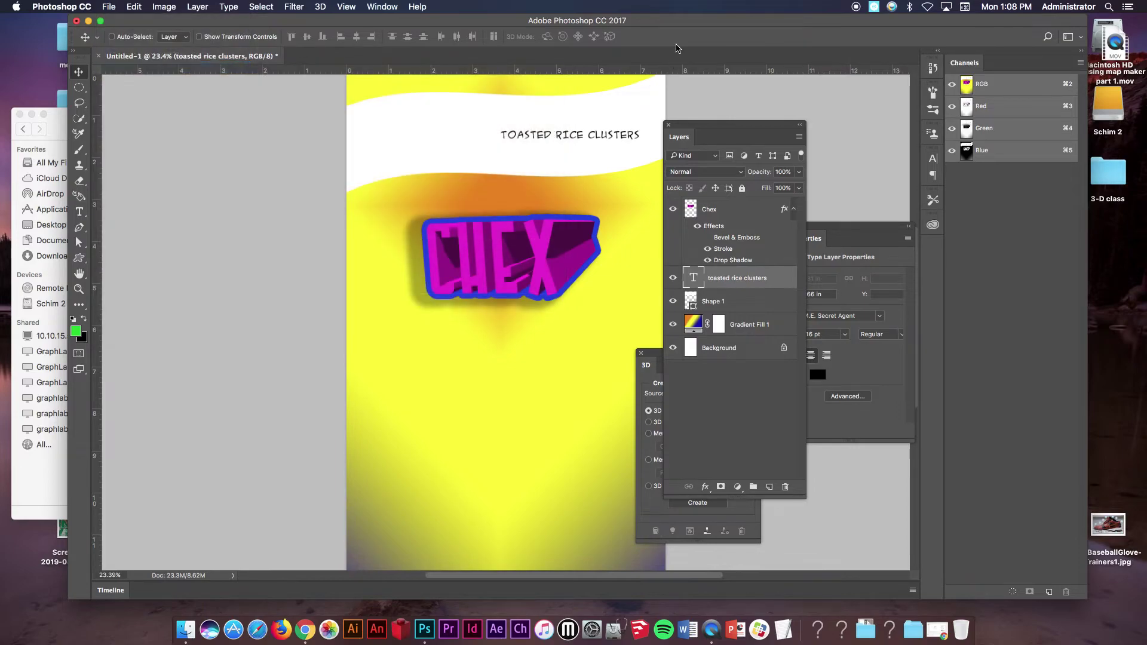
left_click_drag(532, 21, 314, 288)
Step: Drag plainOs01.jpg from Images of cereal > bowls of cereal in Finder onto the Photoshop canvas
left_click(314, 115)
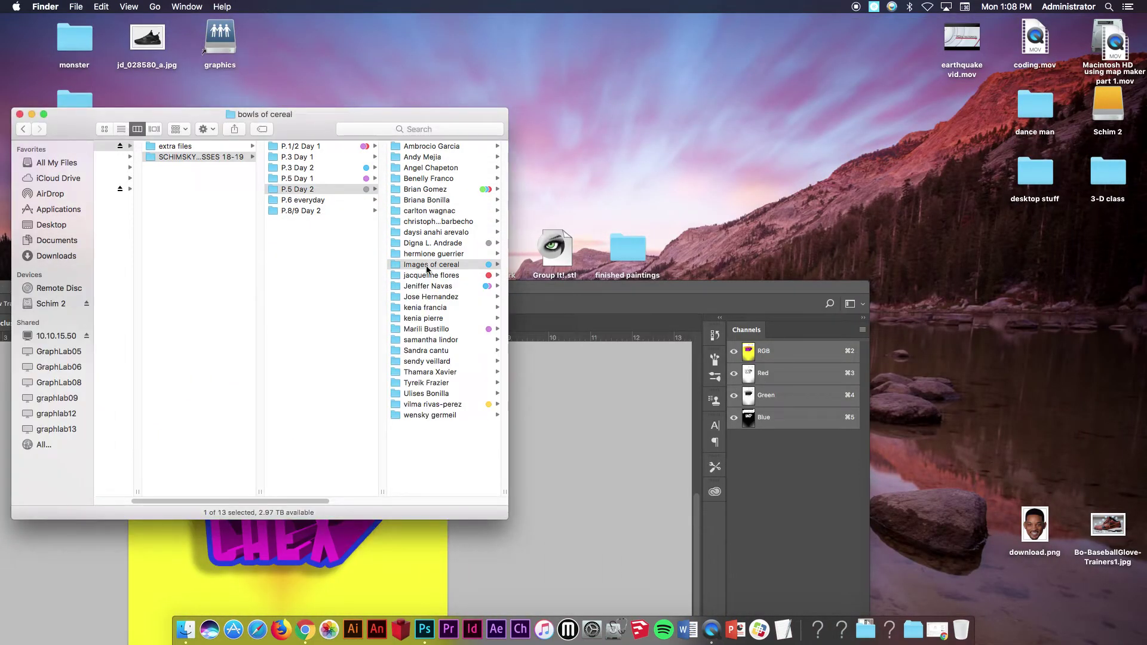
left_click(439, 265)
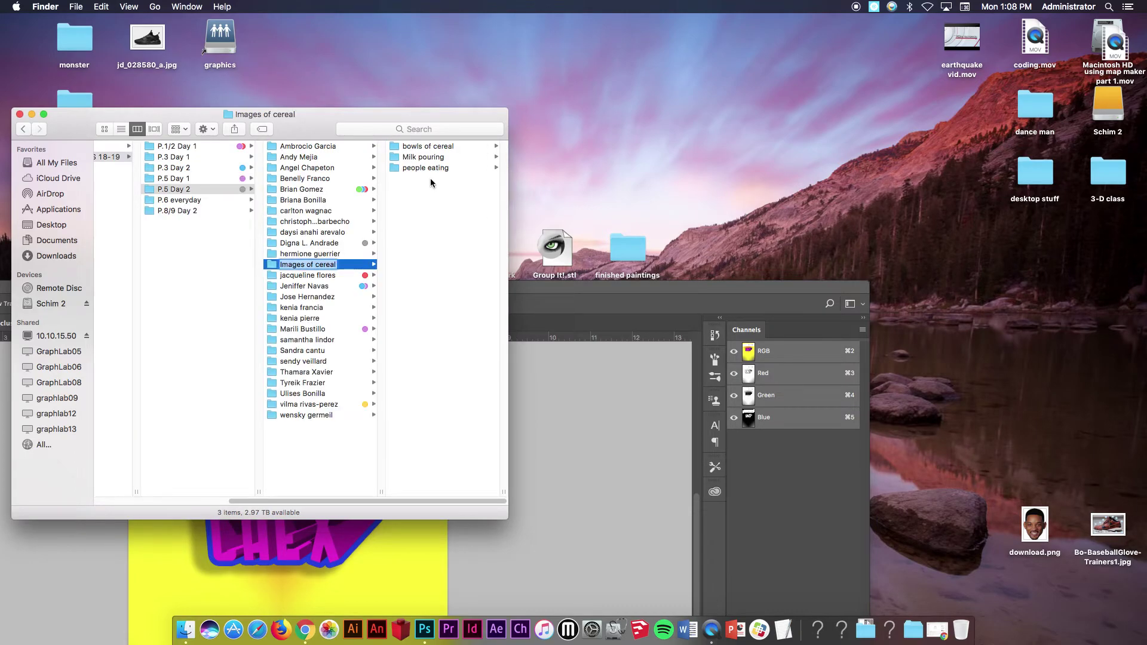
left_click(426, 148)
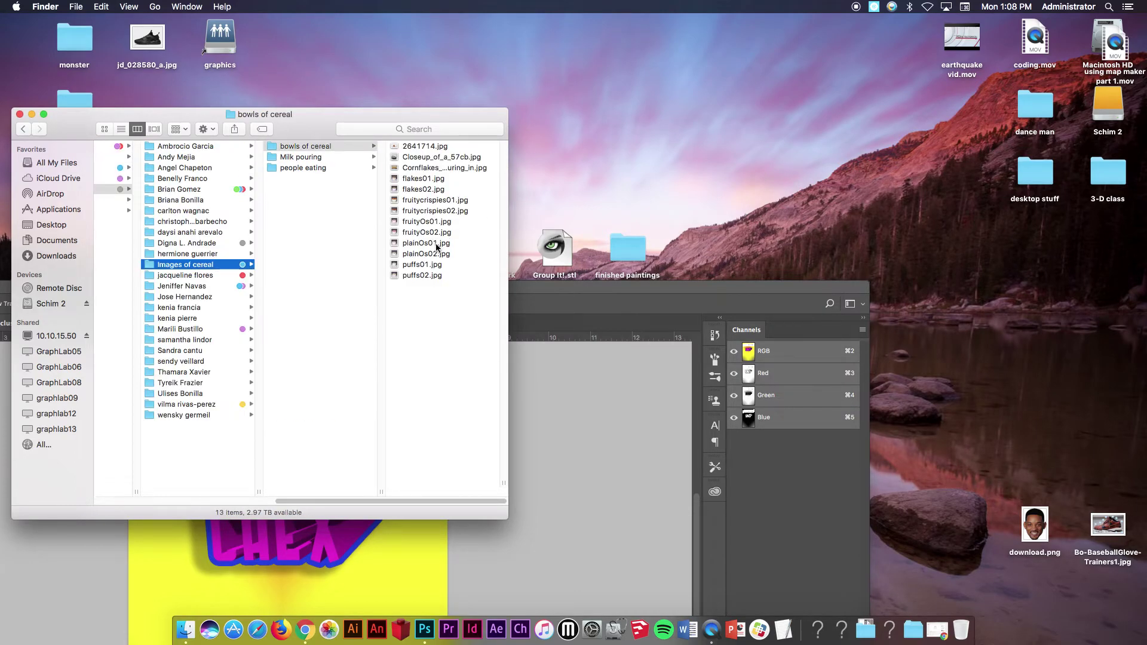
left_click(435, 243)
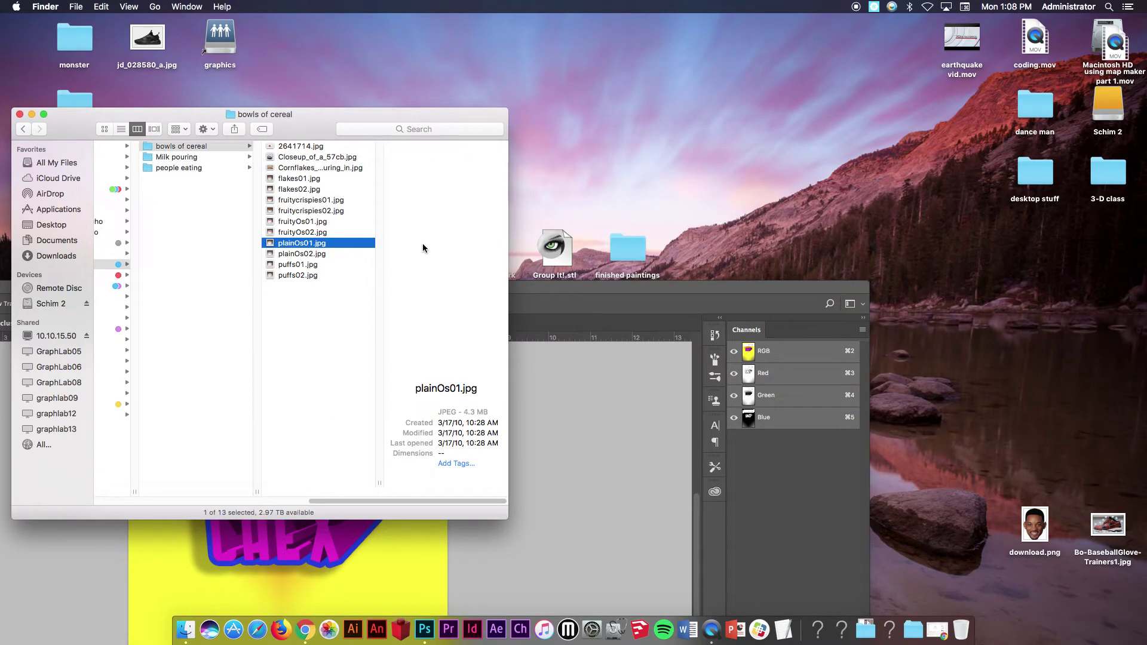
left_click(524, 290)
left_click_drag(316, 243, 353, 447)
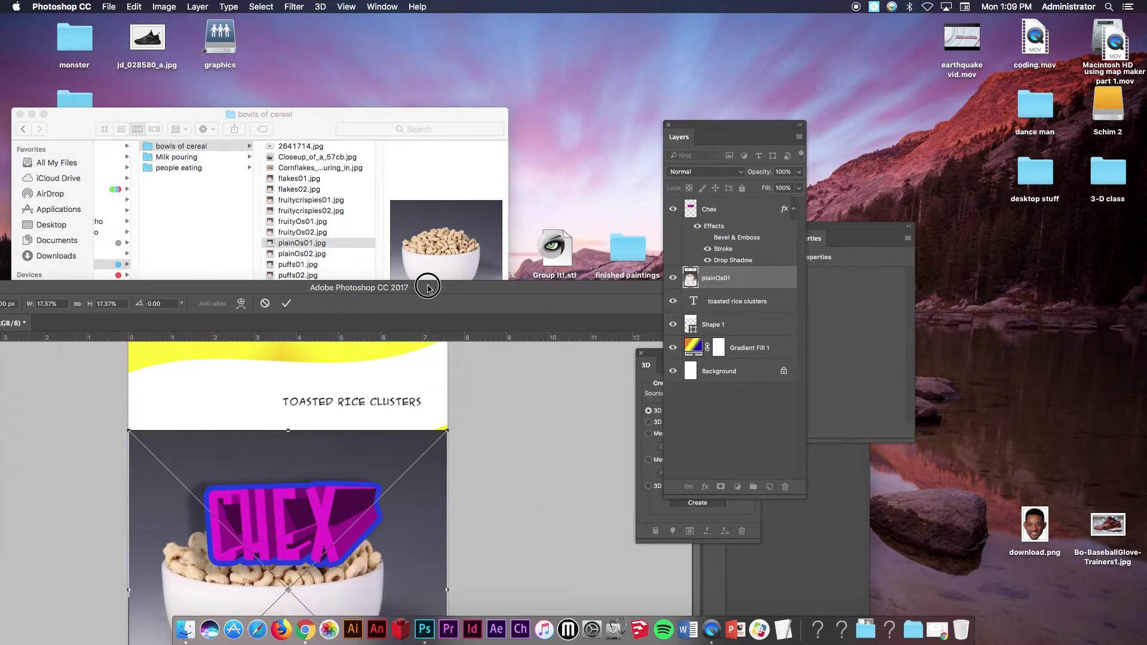
Step: Commit the placed plainOs01 photo and stack its layer above the Chex title
left_click_drag(419, 288, 418, 76)
key("Return")
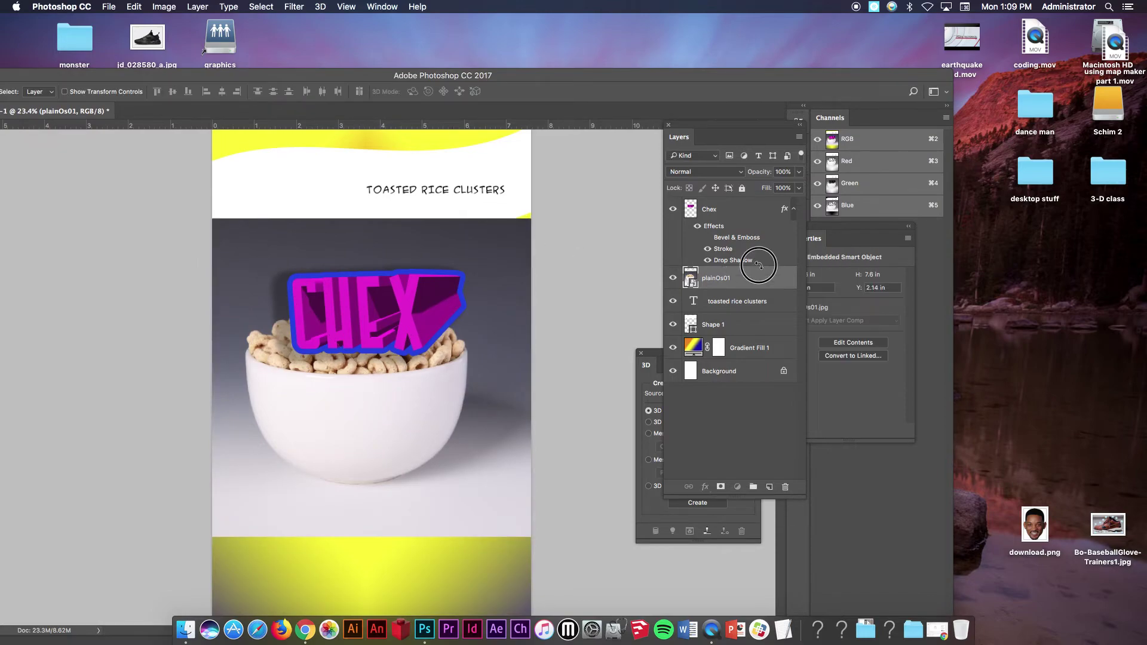
left_click_drag(757, 278, 746, 204)
Step: Select the cereal bowl and its cereal with the Quick Selection tool
mouse_move(502, 72)
left_mouse_down()
mouse_move(575, 54)
mouse_move(613, 17)
left_mouse_up()
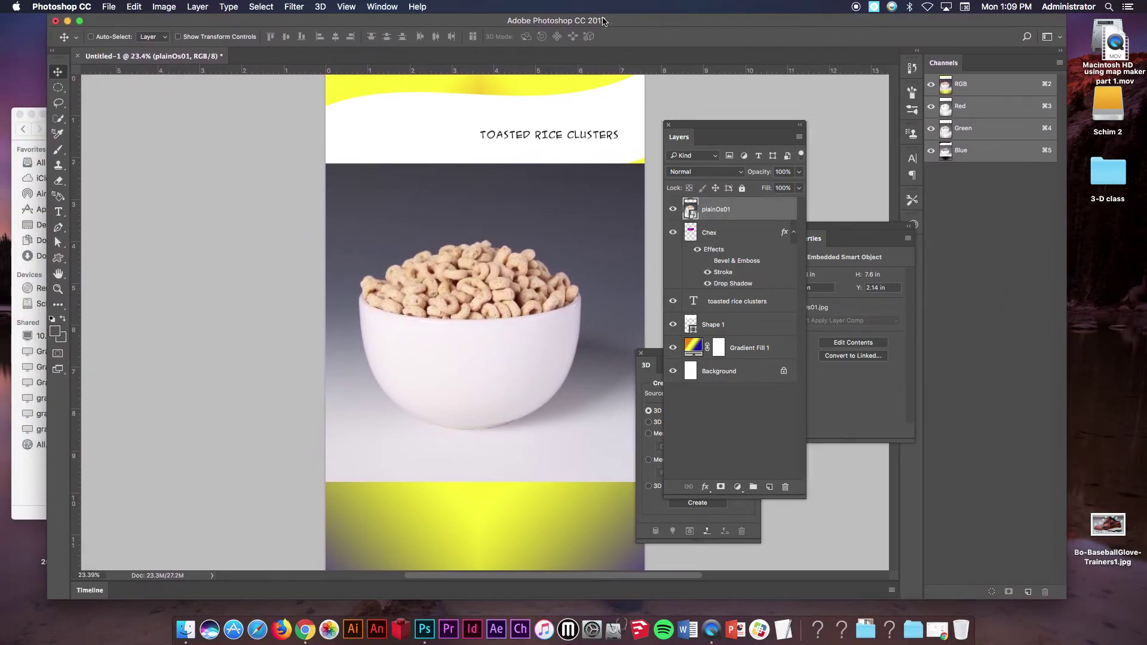
left_click(58, 118)
mouse_move(411, 254)
left_mouse_down()
mouse_move(399, 286)
mouse_move(402, 327)
mouse_move(440, 354)
mouse_move(503, 358)
mouse_move(525, 325)
mouse_move(494, 278)
mouse_move(558, 301)
mouse_move(487, 280)
mouse_move(459, 292)
left_mouse_up()
Step: Copy the selected bowl to a new Layer 1 and delete the original plainOs01 layer
right_click(482, 322)
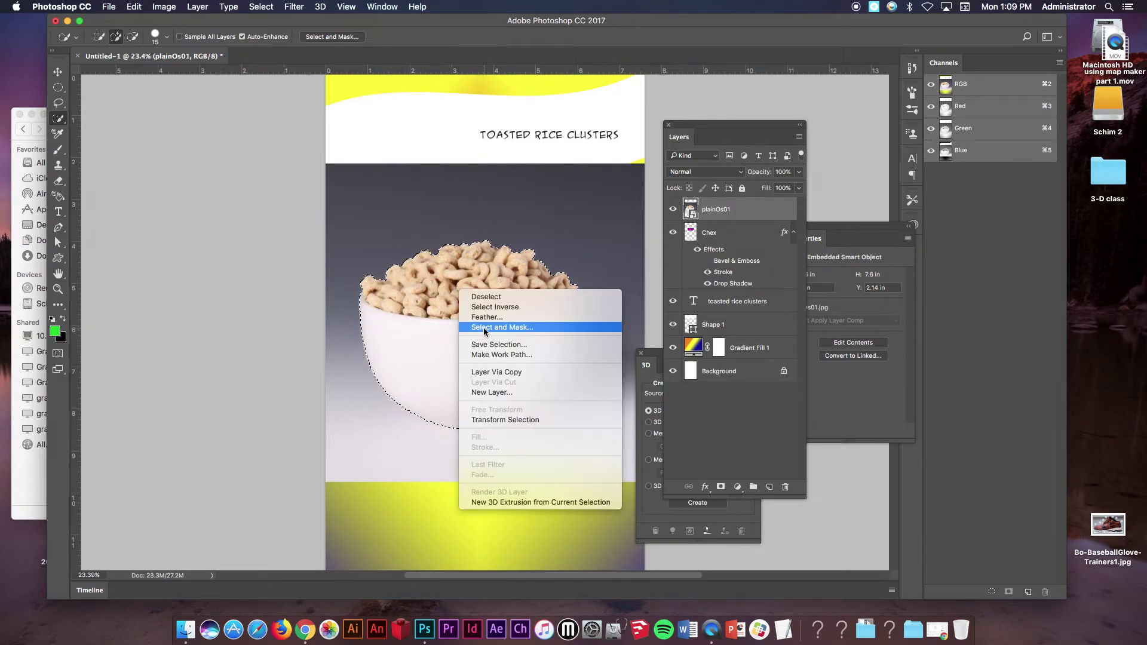
left_click(515, 373)
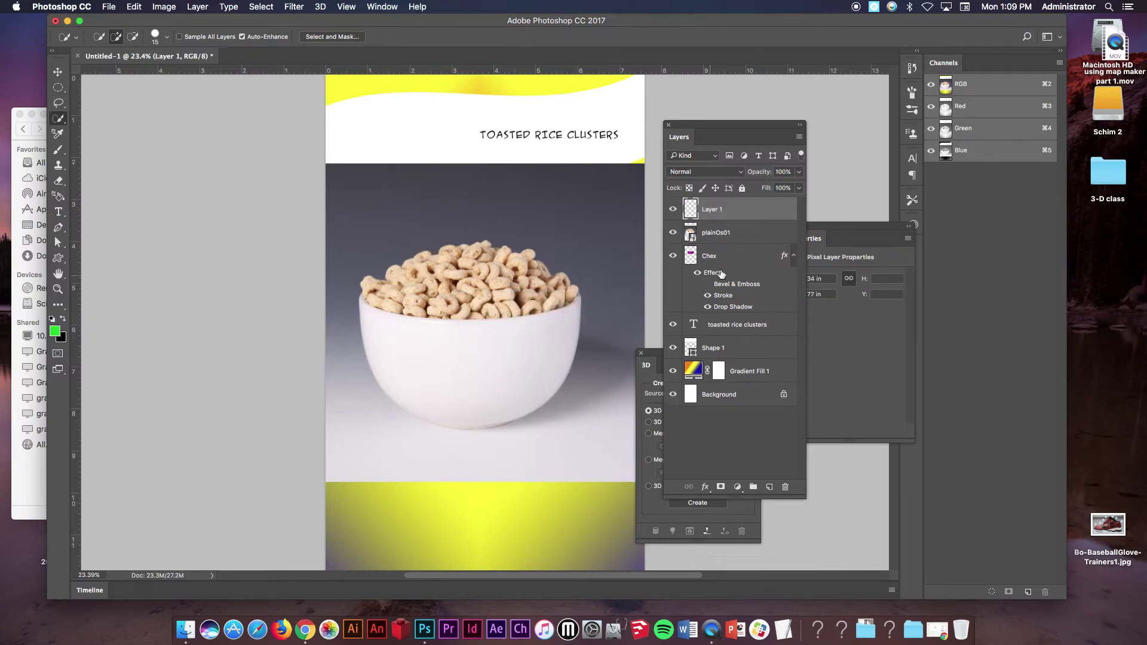
left_click(725, 237)
key("Delete")
Step: Nudge the Chex title, then move the bowl's Layer 1 down to the bottom of the box
key("v")
left_click_drag(519, 338, 474, 333)
right_click(470, 333)
left_click(481, 338)
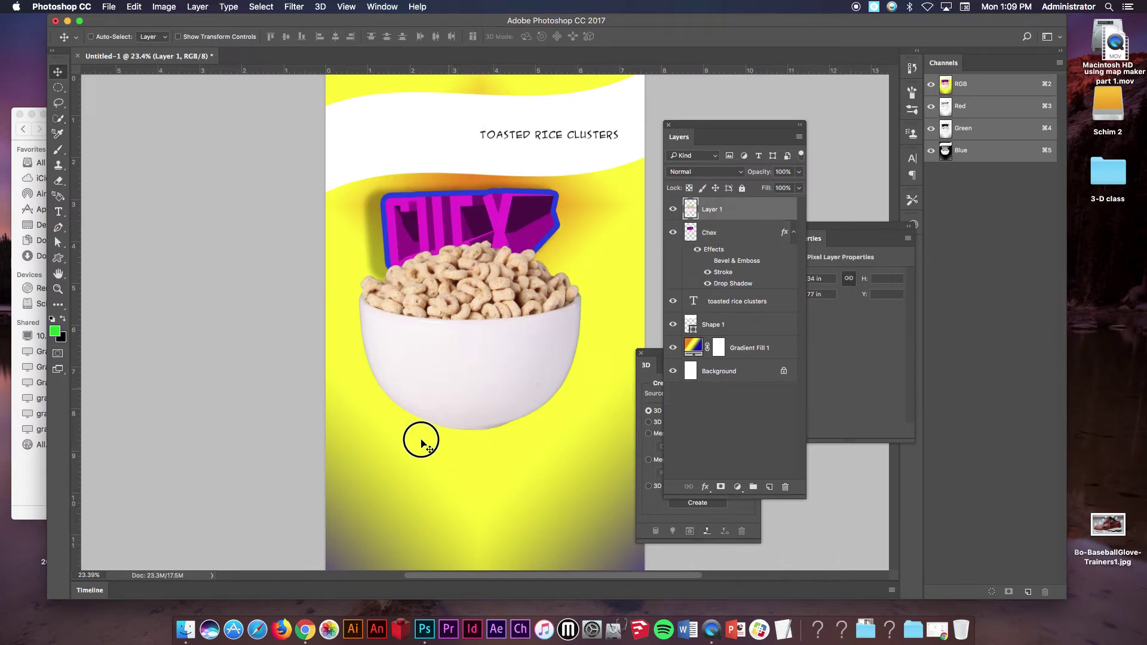
right_click(454, 394)
left_click(448, 399)
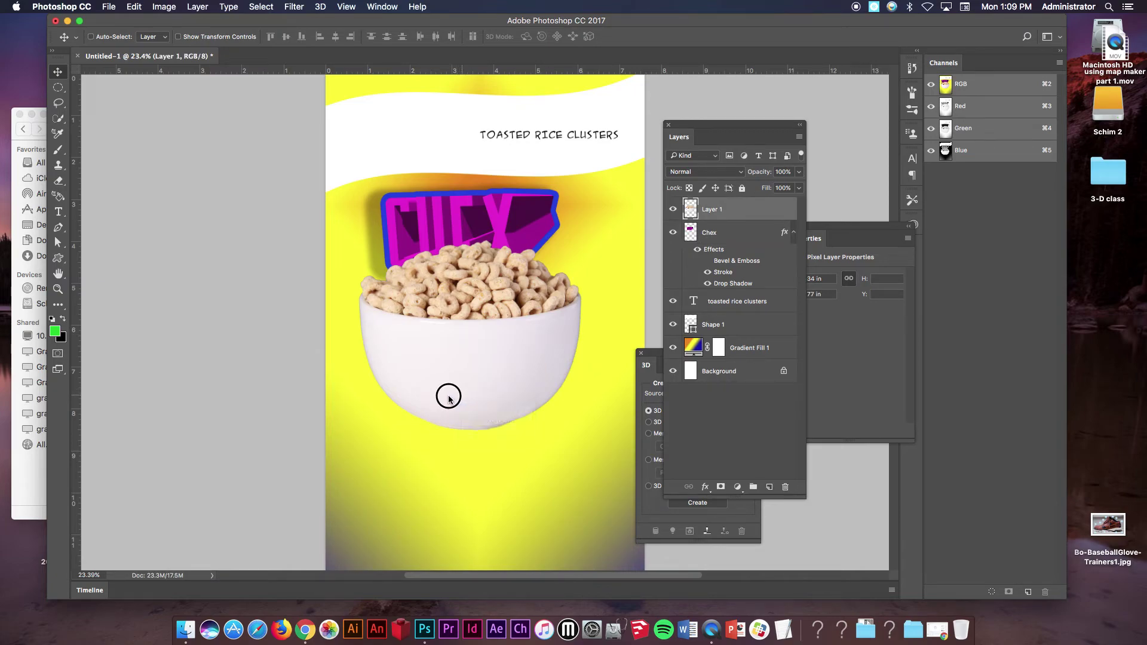
left_click_drag(449, 398, 418, 504)
Step: Enlarge the bowl and tilt it slightly clockwise
key("super+t")
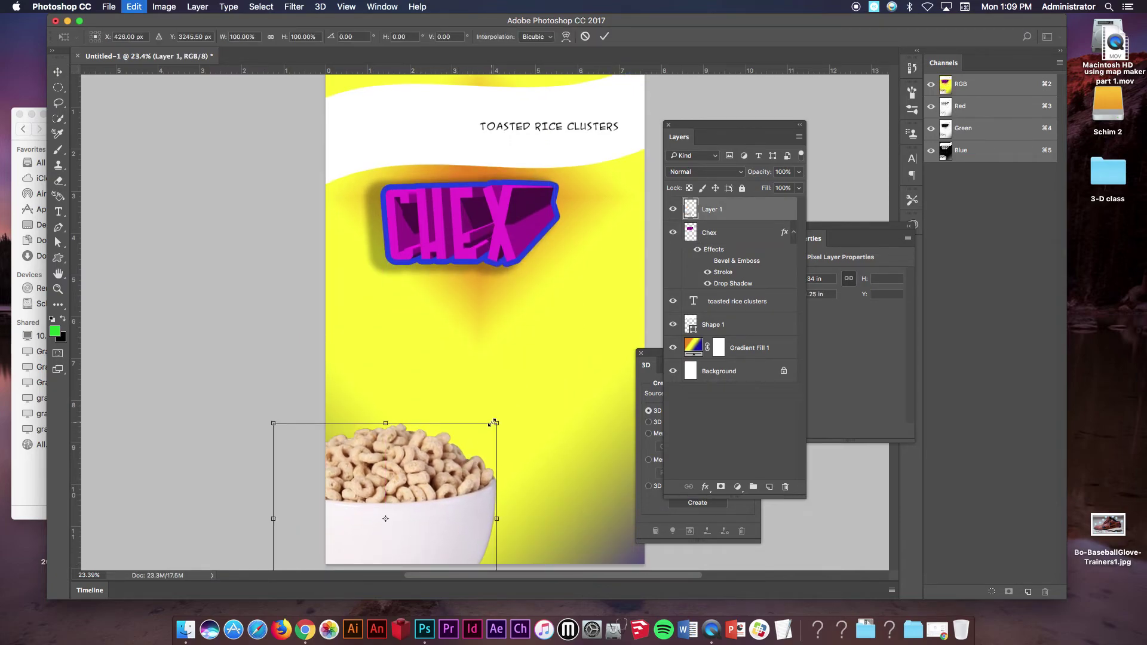
left_click_drag(493, 422, 474, 469)
key("Return")
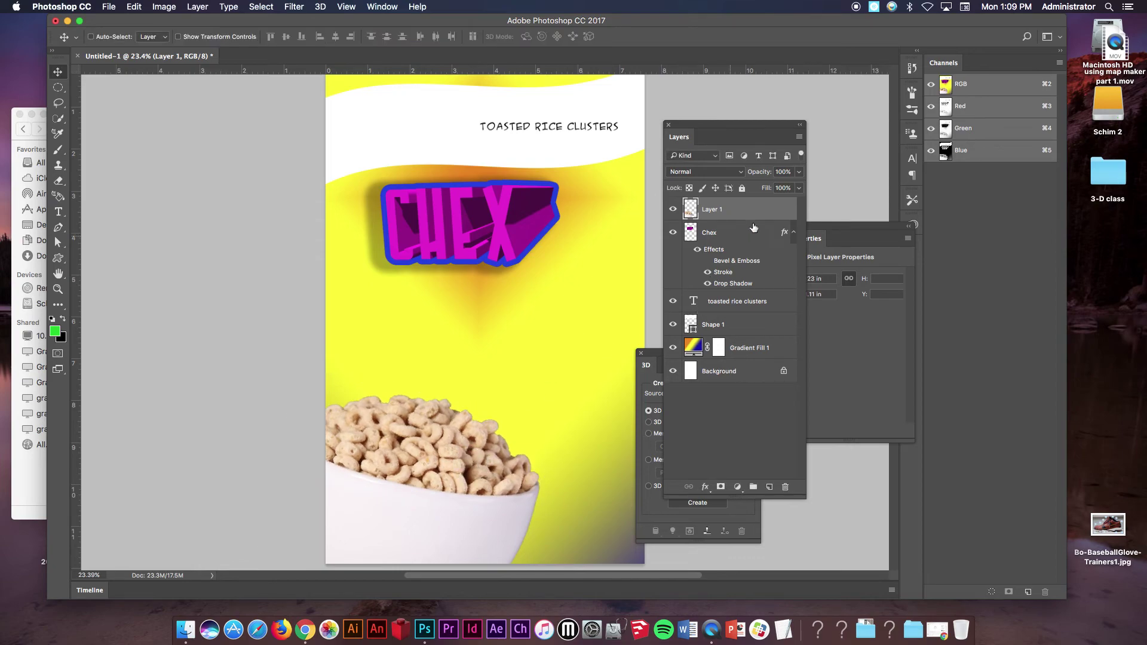
double_click(768, 210)
Step: Give the bowl a Normal-blend Outer Glow with spread 59, size 155 and 26% opacity, no stroke
left_click(633, 193)
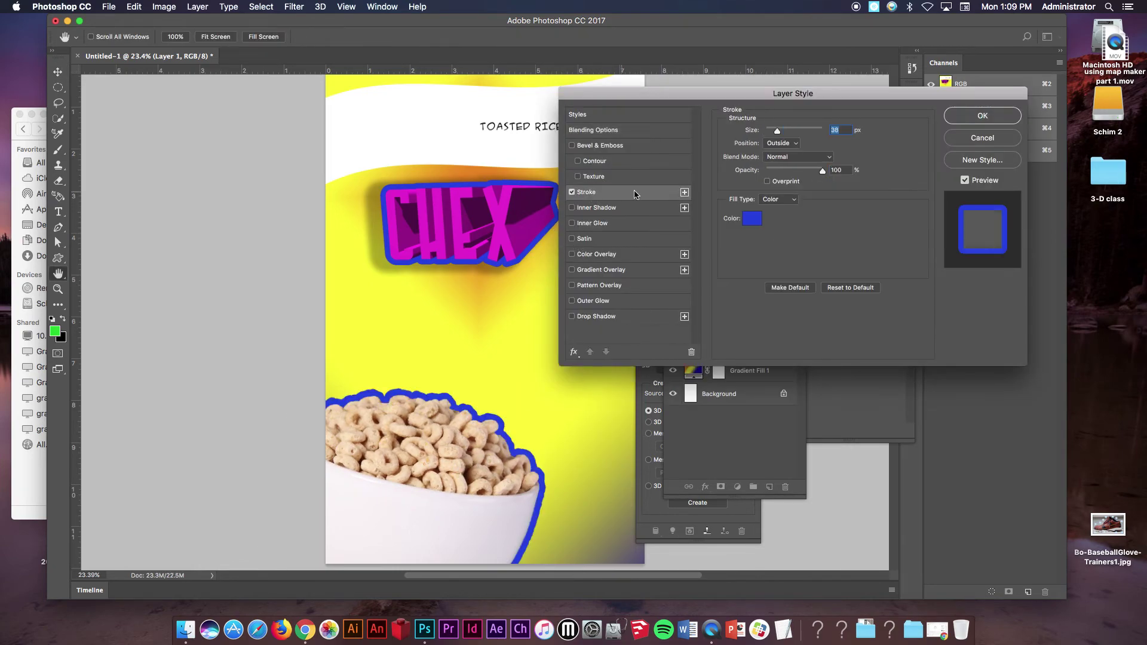
left_click(572, 193)
left_click(598, 302)
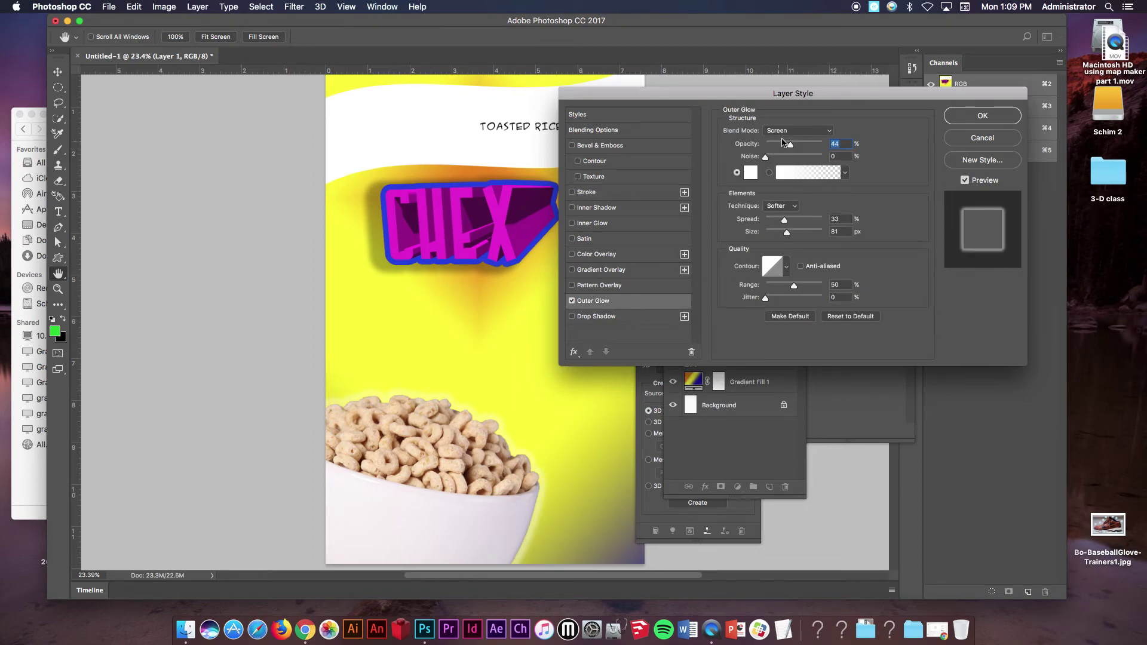
left_click(786, 131)
left_click(781, 43)
left_click_drag(796, 146, 823, 144)
left_click_drag(784, 219, 804, 233)
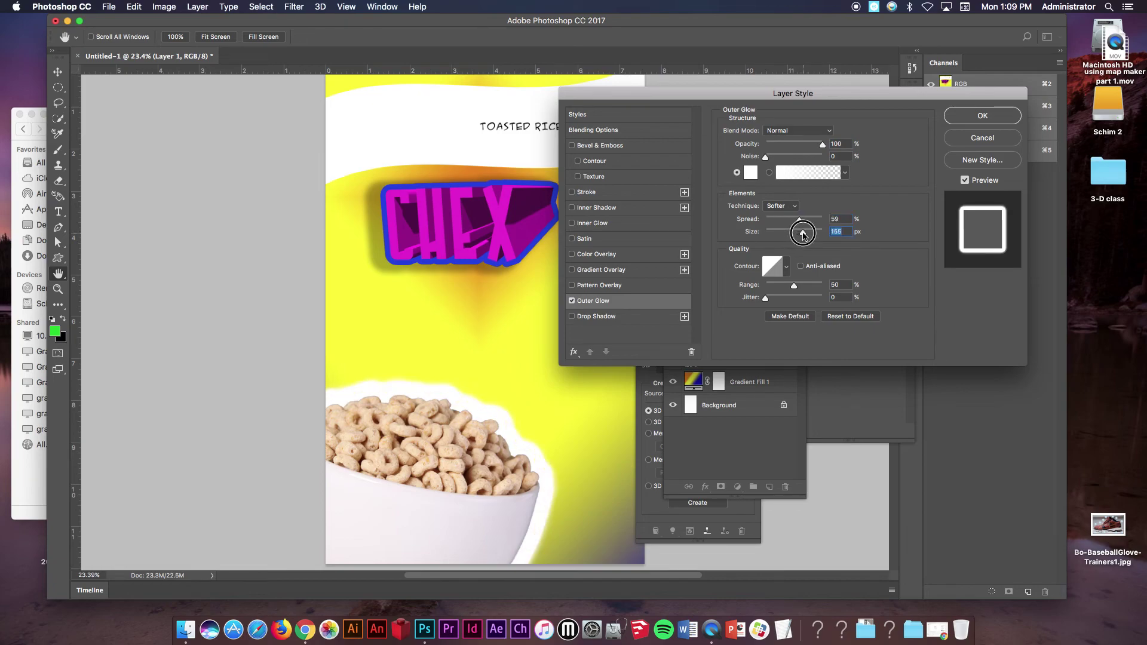
left_click_drag(823, 145, 783, 147)
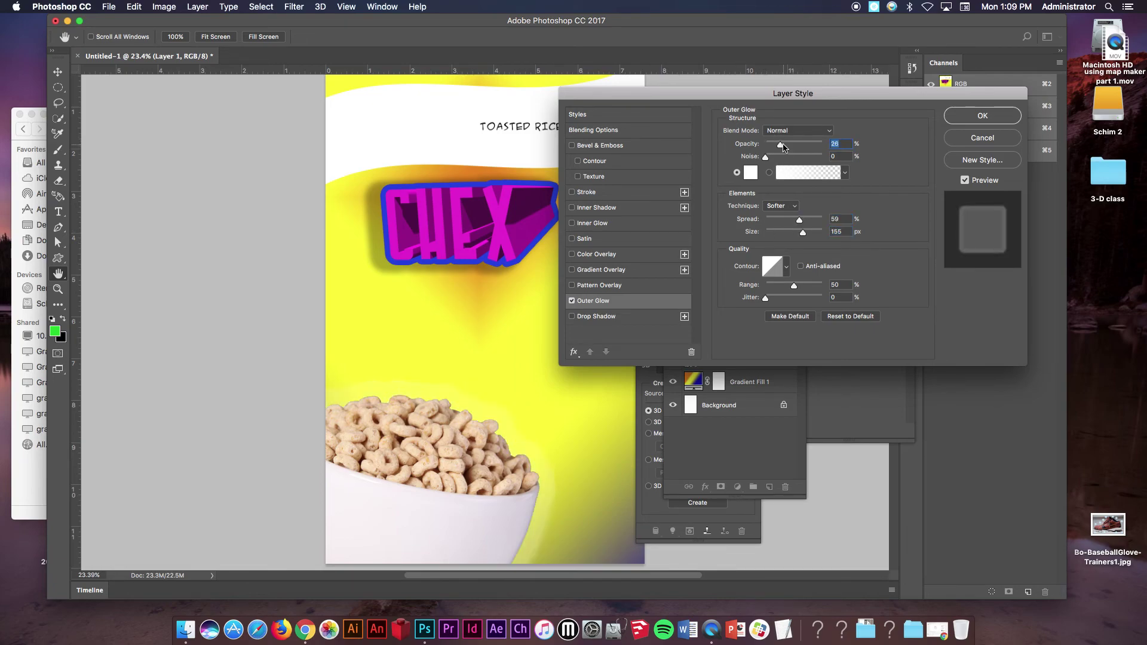
left_click(977, 116)
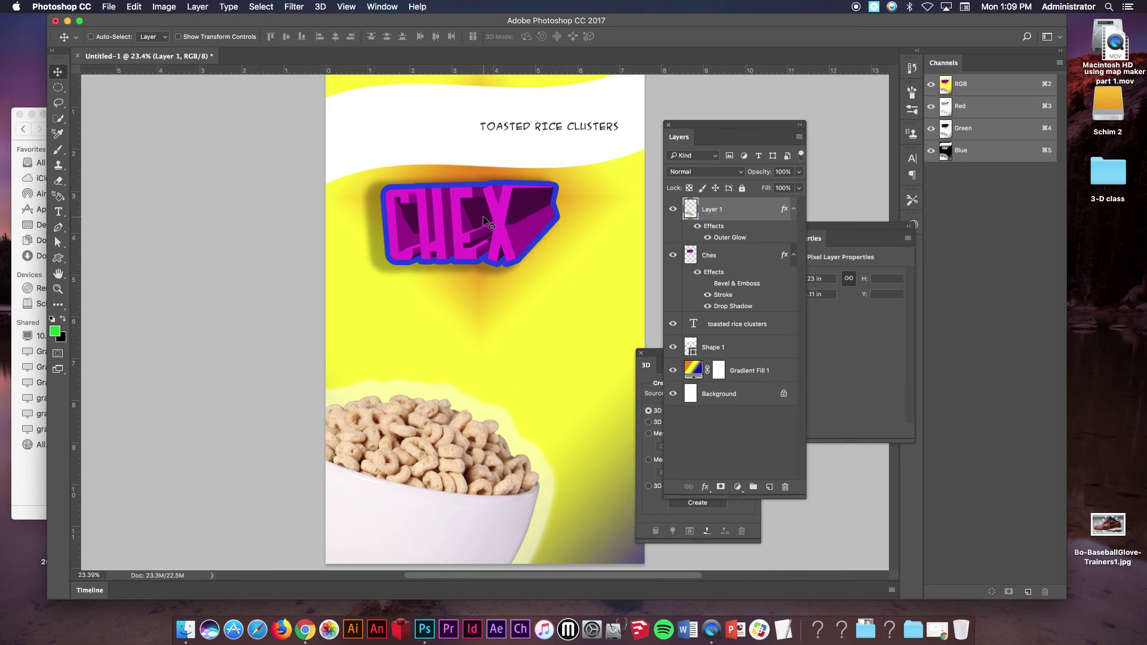
key("super+t")
key("Return")
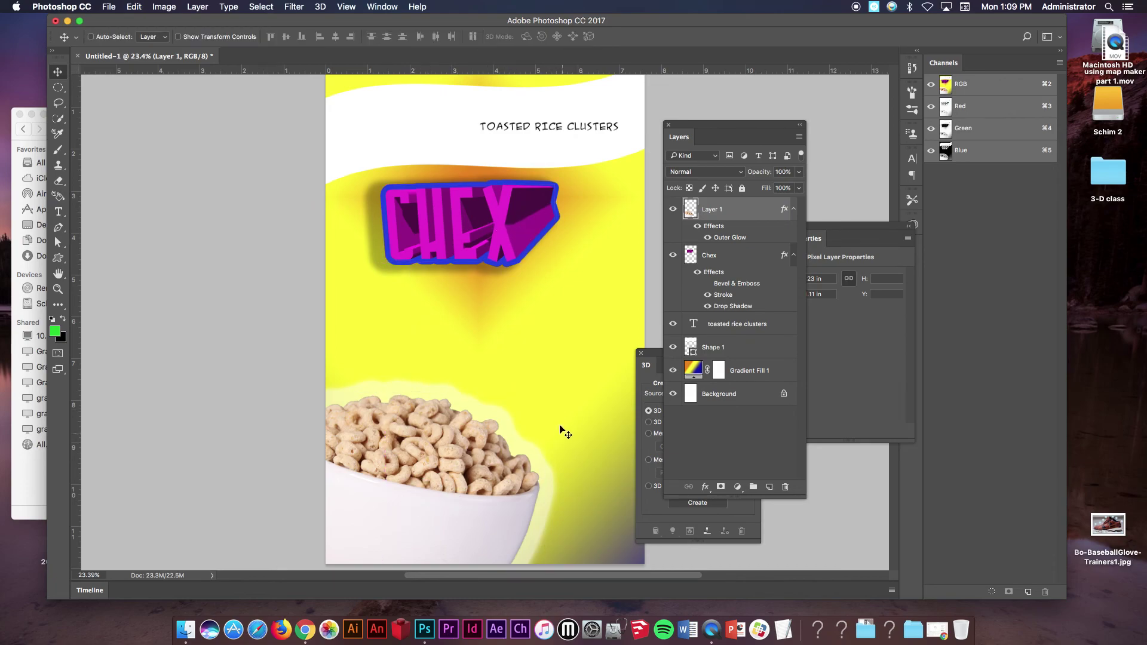